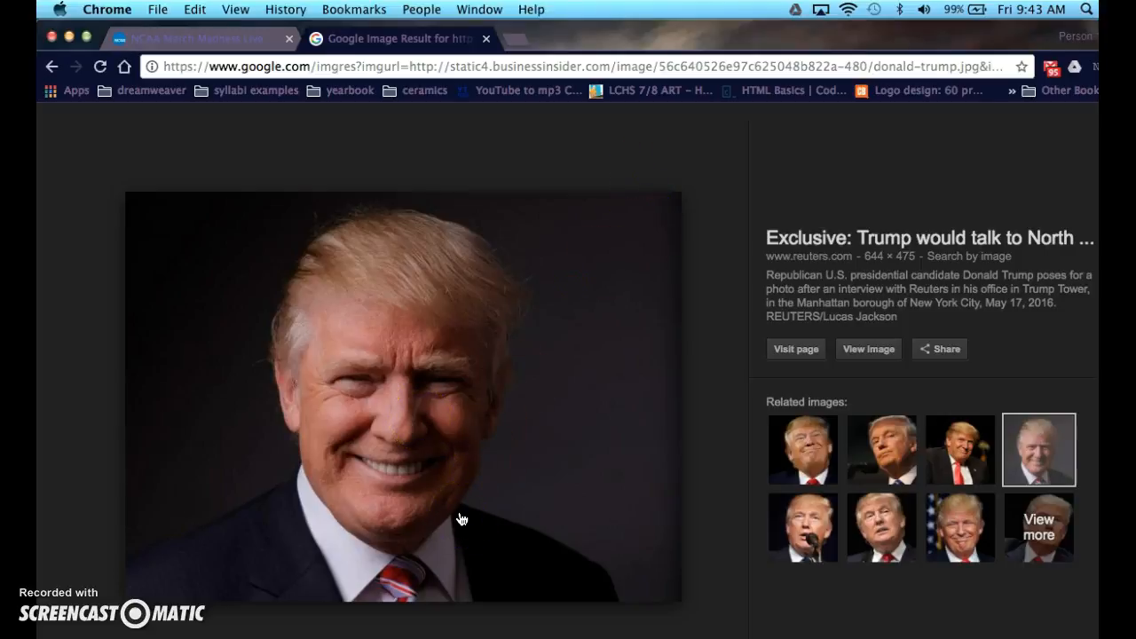
# Step: Open the selected portrait photo at full size from the image search result and copy the image
pyautogui.click(920, 467)
pyautogui.scroll(-1, 477, 400)
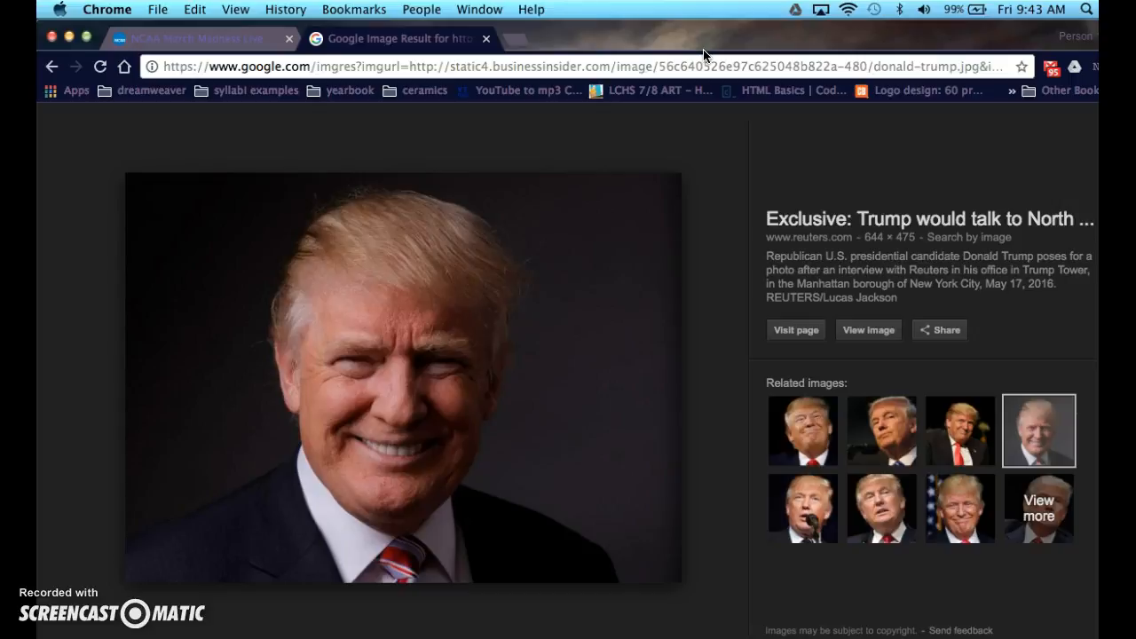
pyautogui.click(869, 330)
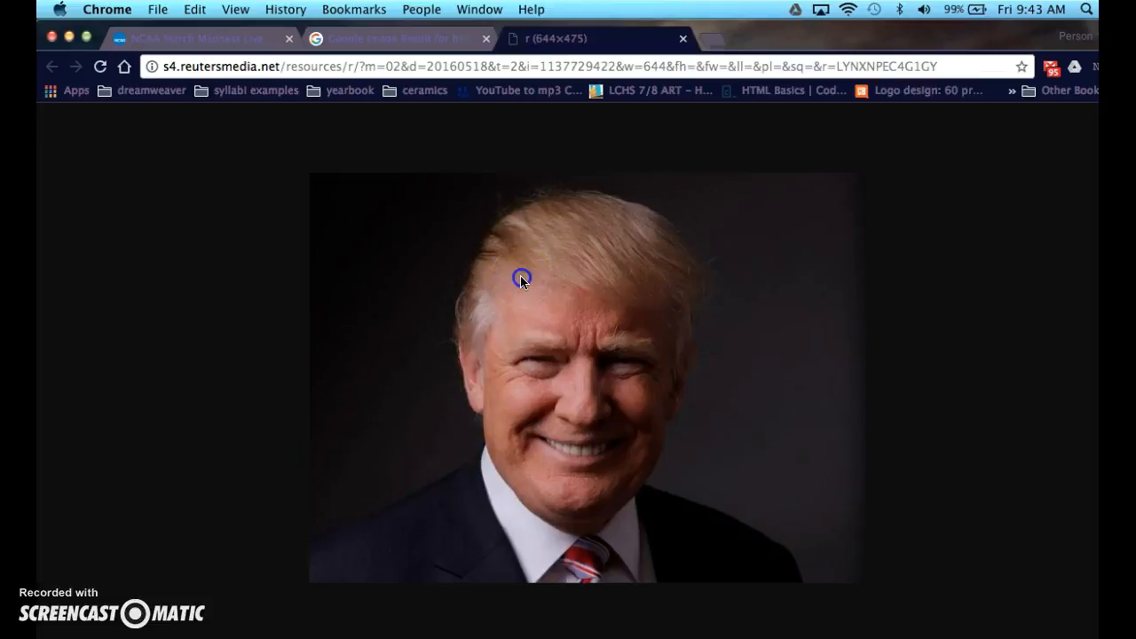
pyautogui.rightClick(521, 281)
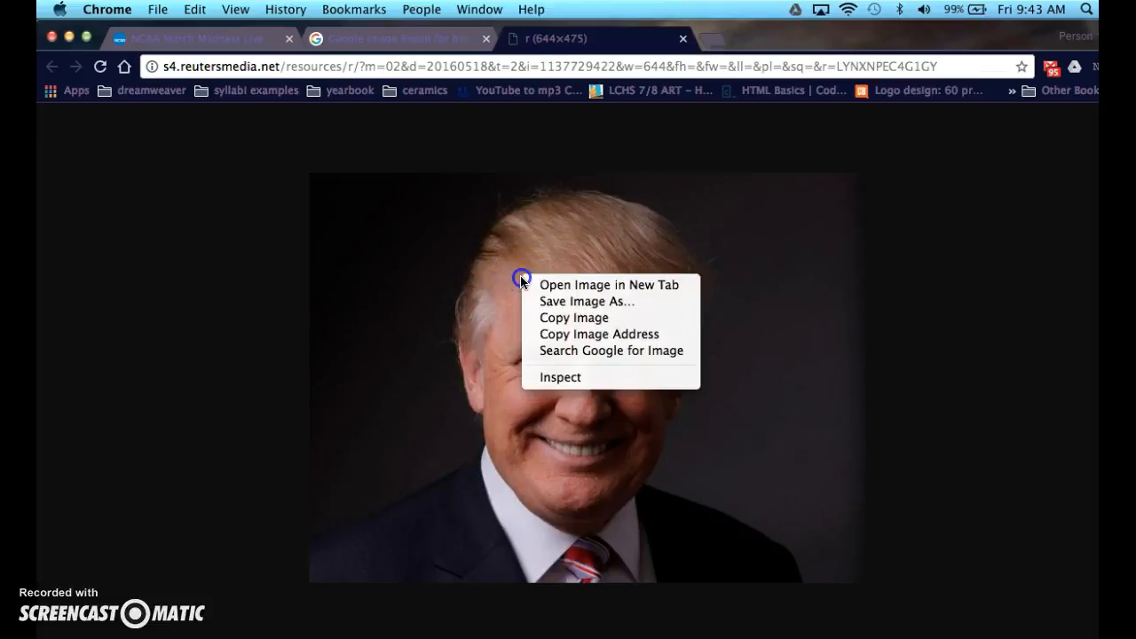
pyautogui.click(568, 318)
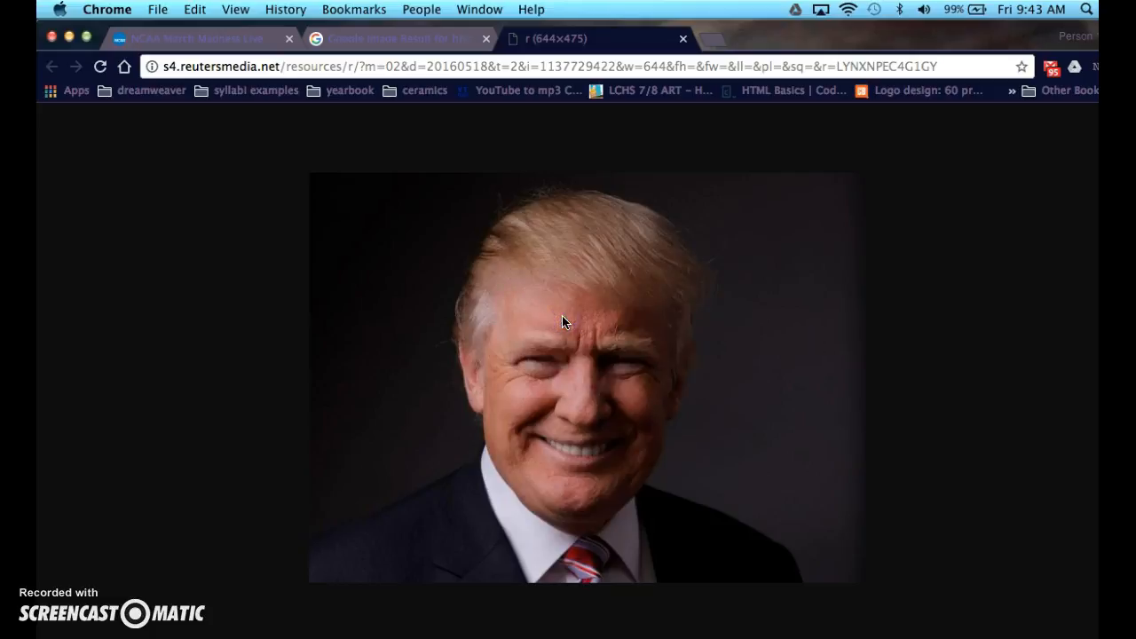
# Step: Move the browser window down to clear the desktop, closing the Google Software Update, Adobe Acrobat and Dictionary windows
pyautogui.moveTo(810, 38); pyautogui.dragTo(787, 299)
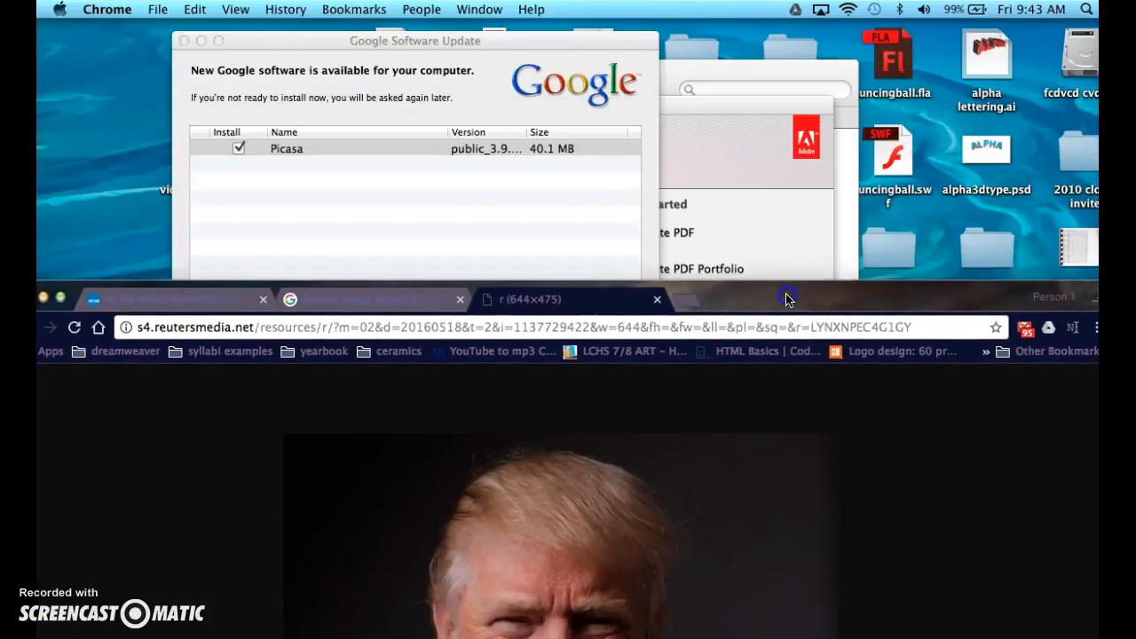
pyautogui.click(185, 42)
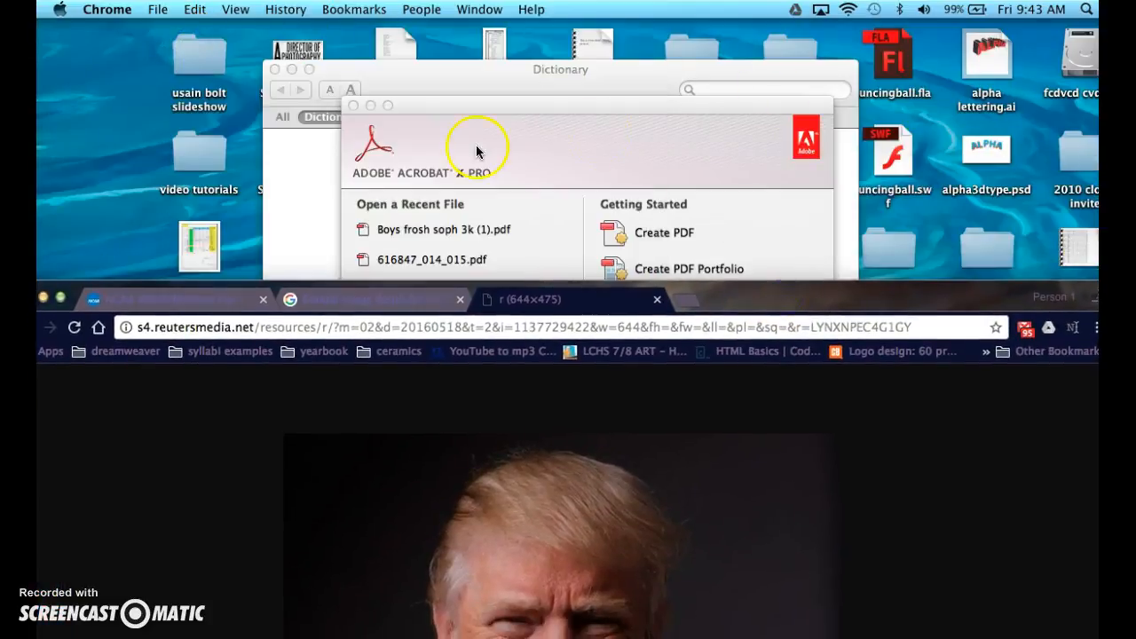
pyautogui.click(352, 106)
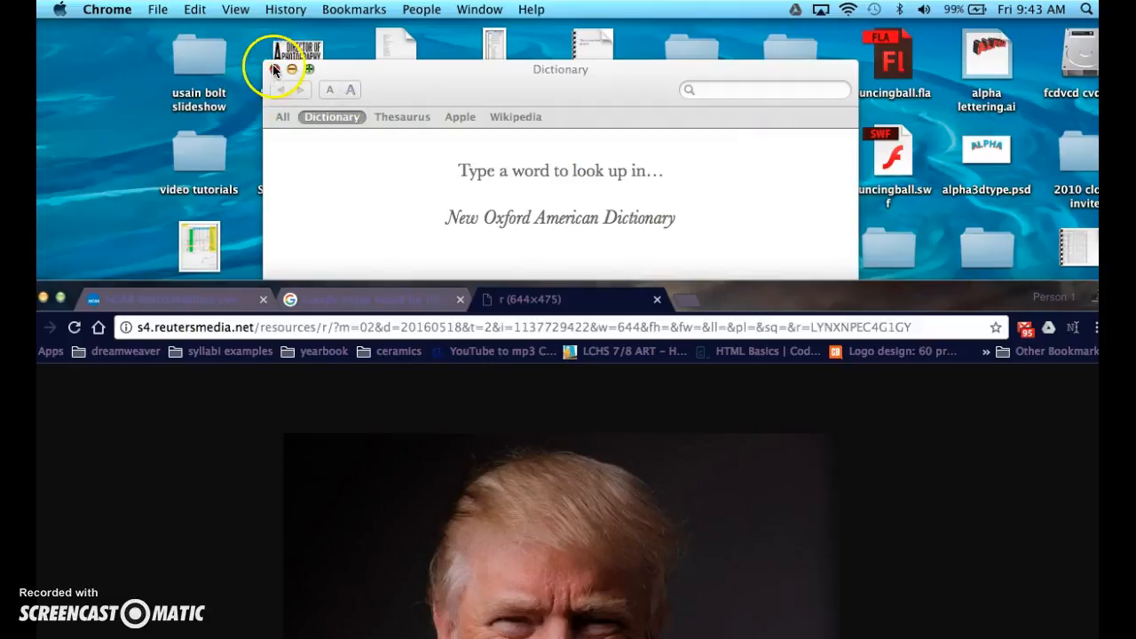
pyautogui.click(274, 69)
pyautogui.moveTo(893, 302); pyautogui.dragTo(953, 587)
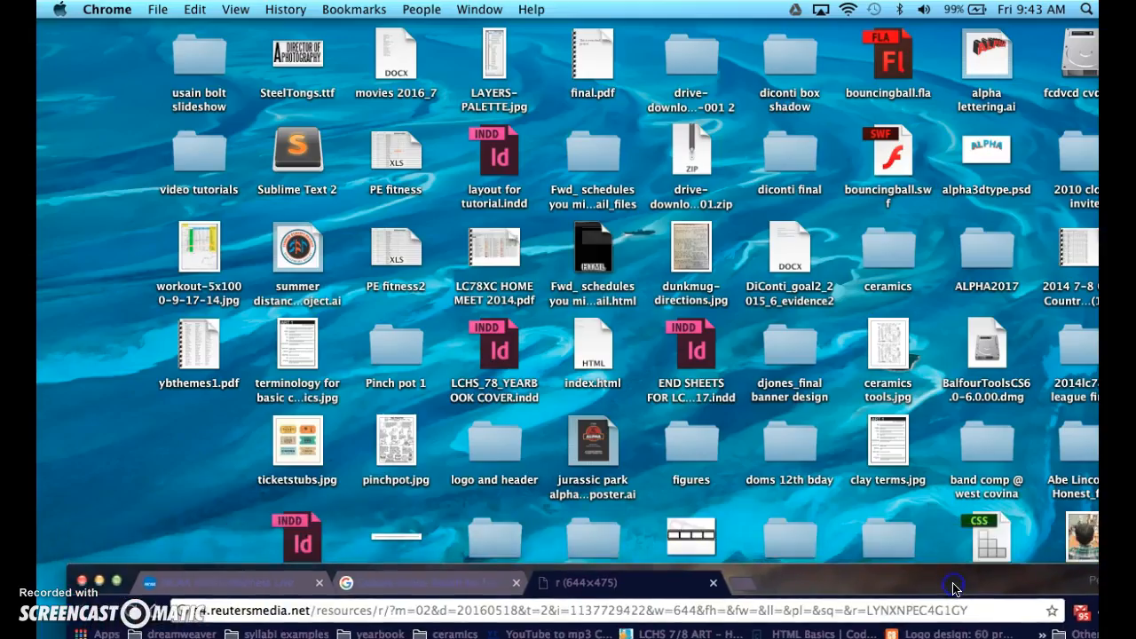
# Step: Switch to Photoshop, create a 644 x 475 pixel Clipboard-preset document named "portrait for art", and paste the copied portrait into it
pyautogui.click(109, 32)
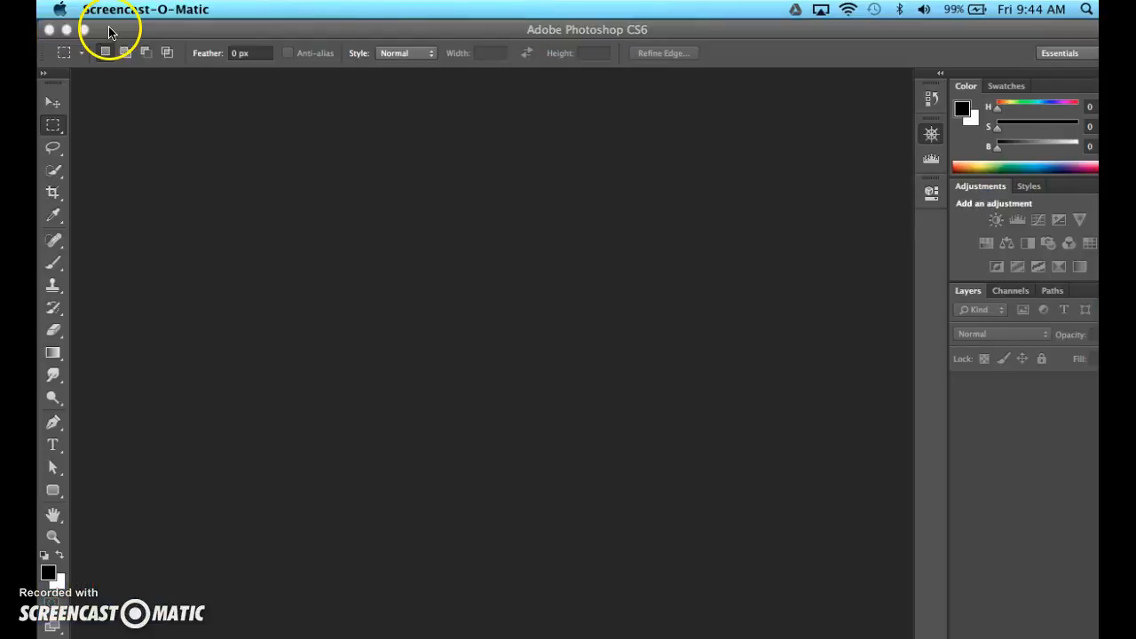
pyautogui.click(109, 32)
pyautogui.click(177, 10)
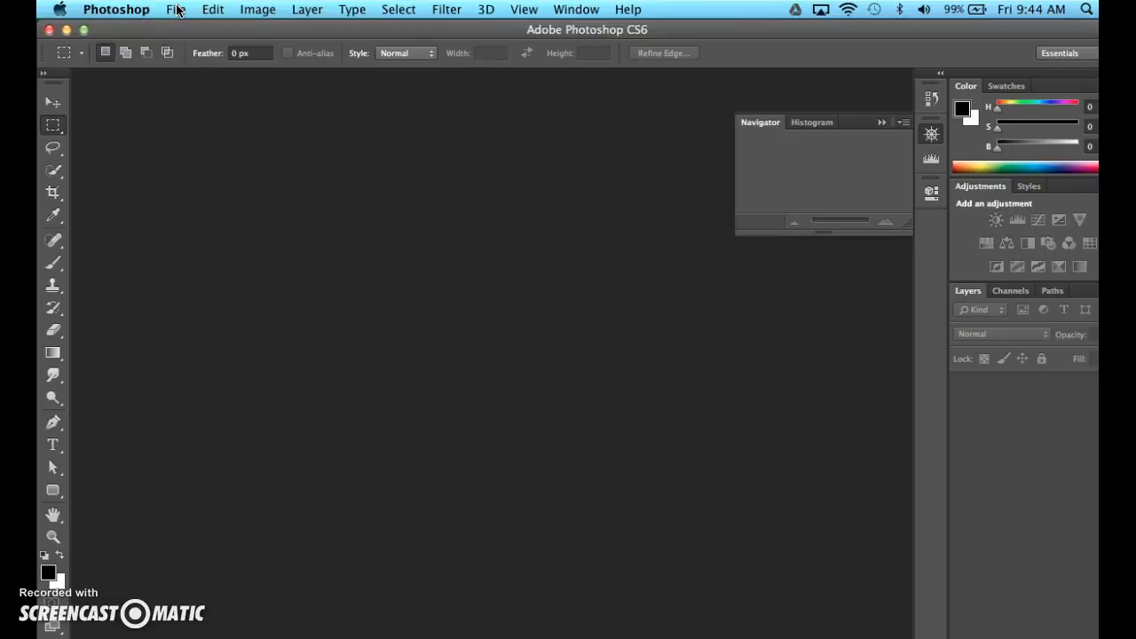
pyautogui.click(177, 10)
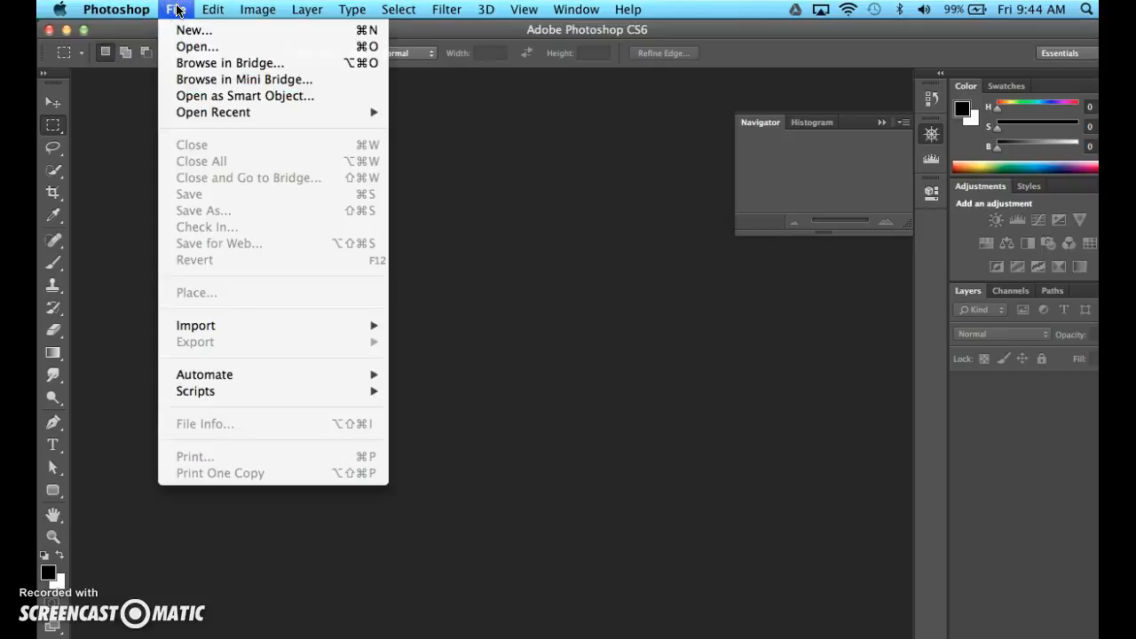
pyautogui.click(199, 30)
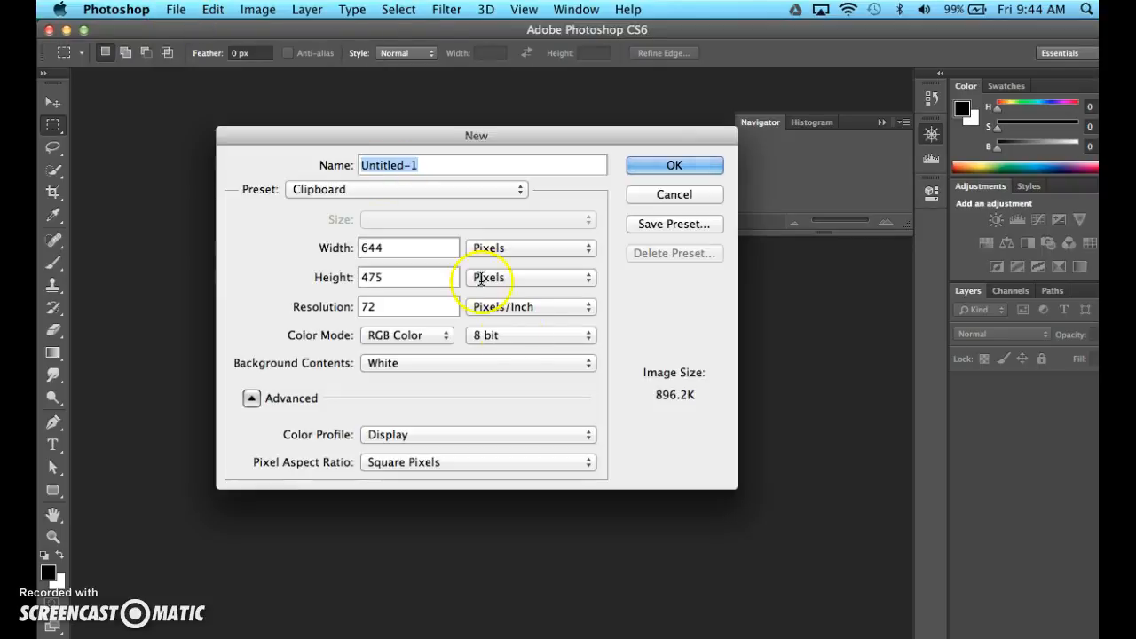
pyautogui.click(650, 163)
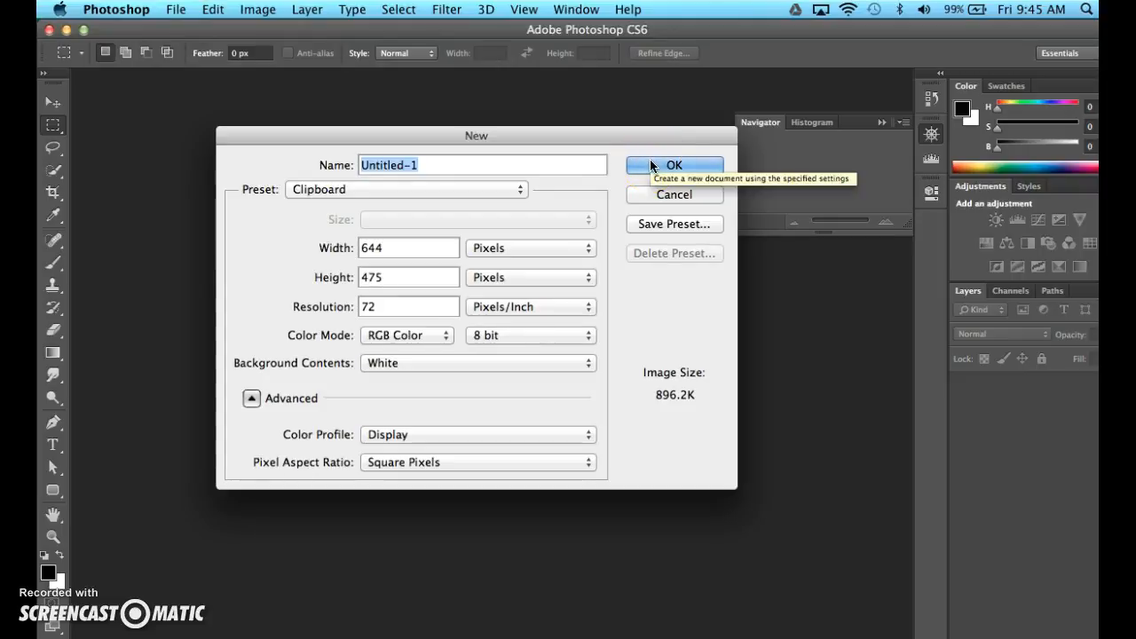
pyautogui.write('portrait for art')
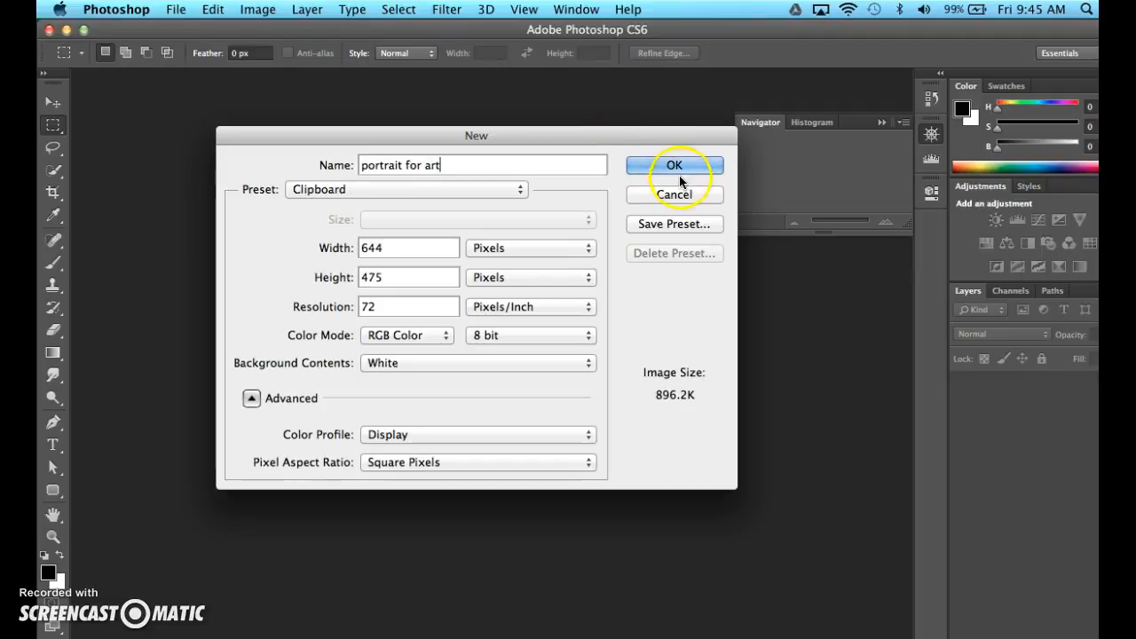
pyautogui.click(676, 165)
pyautogui.press('super+v')
pyautogui.click(784, 377)
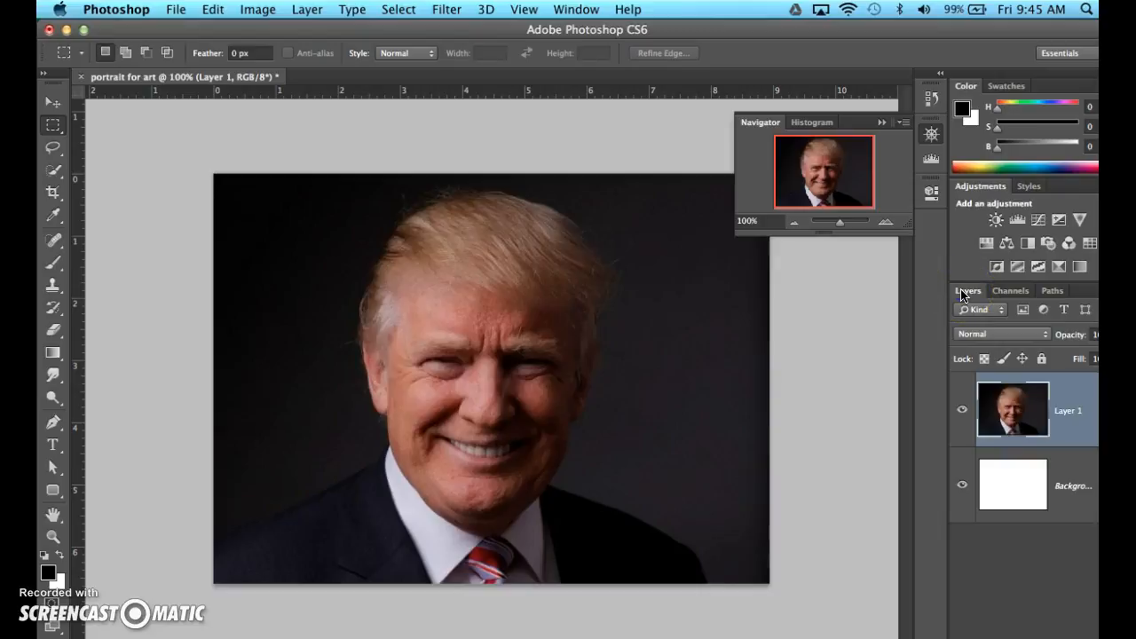
# Step: Float the Layers panel beside the portrait, collapse the Navigator, and lengthen the Layers panel to fit both layers
pyautogui.moveTo(963, 293); pyautogui.dragTo(793, 233)
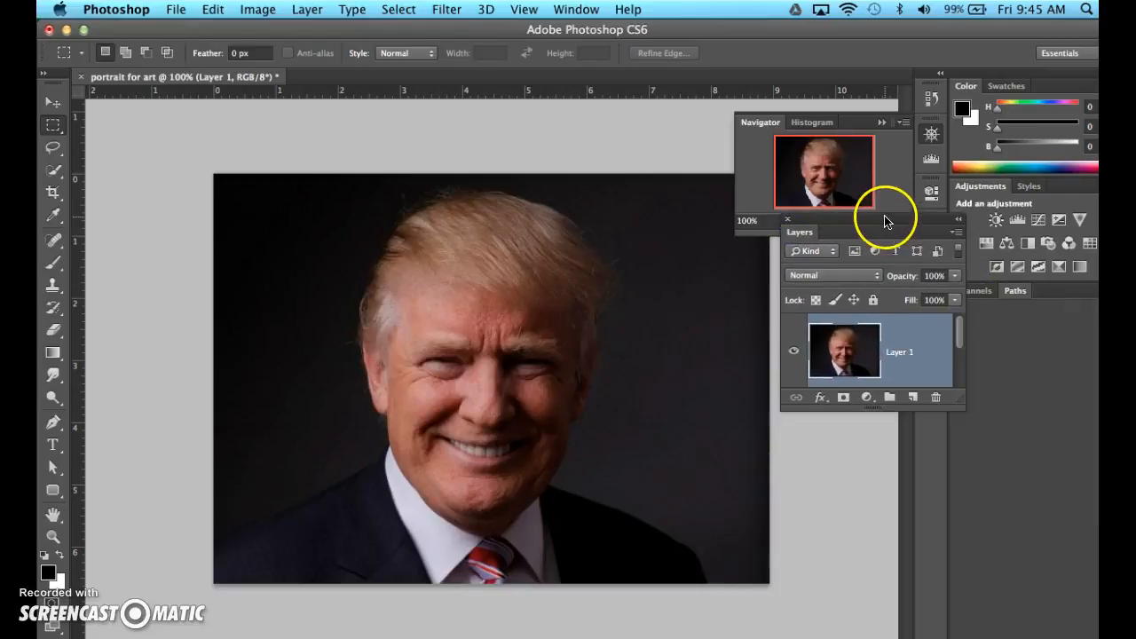
pyautogui.moveTo(882, 218); pyautogui.dragTo(884, 210)
pyautogui.click(882, 122)
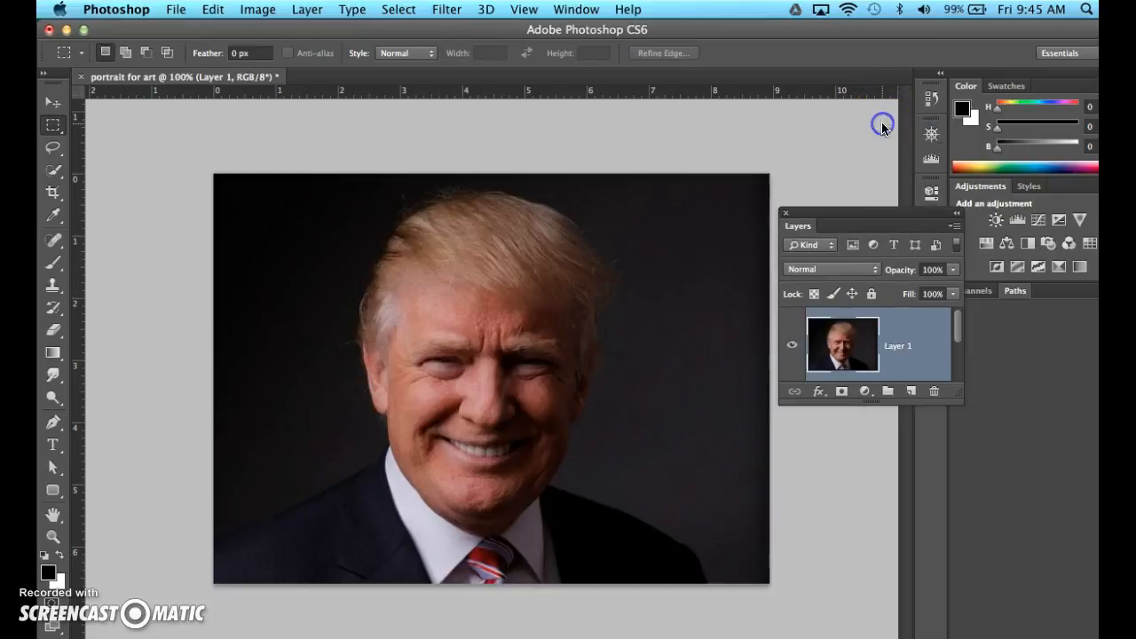
pyautogui.moveTo(870, 217); pyautogui.dragTo(874, 221)
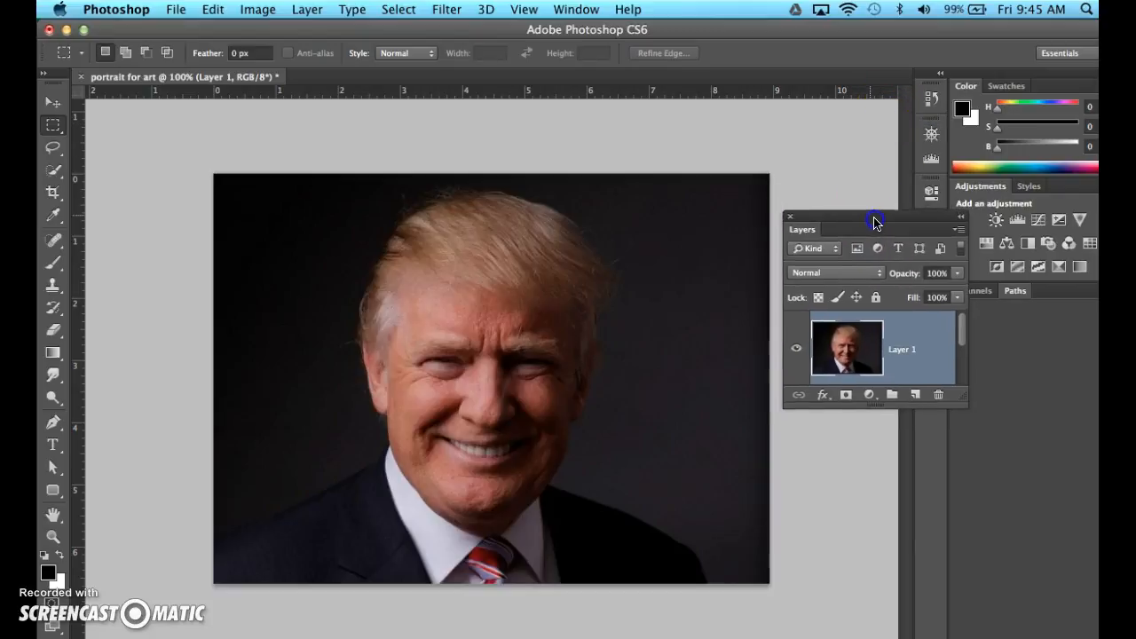
pyautogui.moveTo(963, 405); pyautogui.dragTo(961, 502)
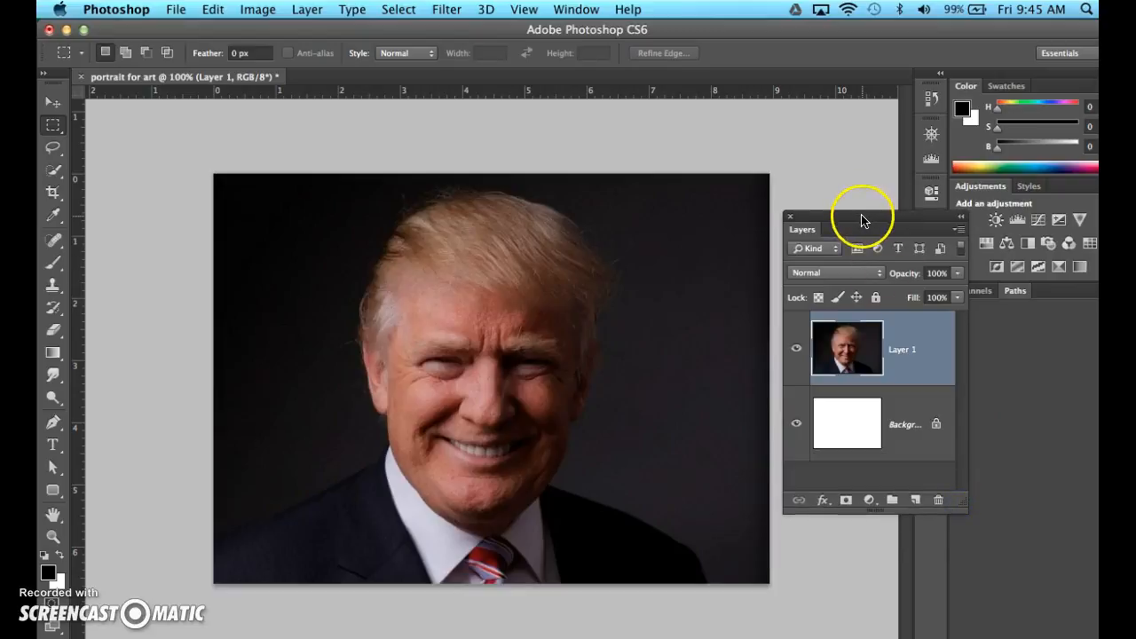
pyautogui.moveTo(861, 220); pyautogui.dragTo(861, 221)
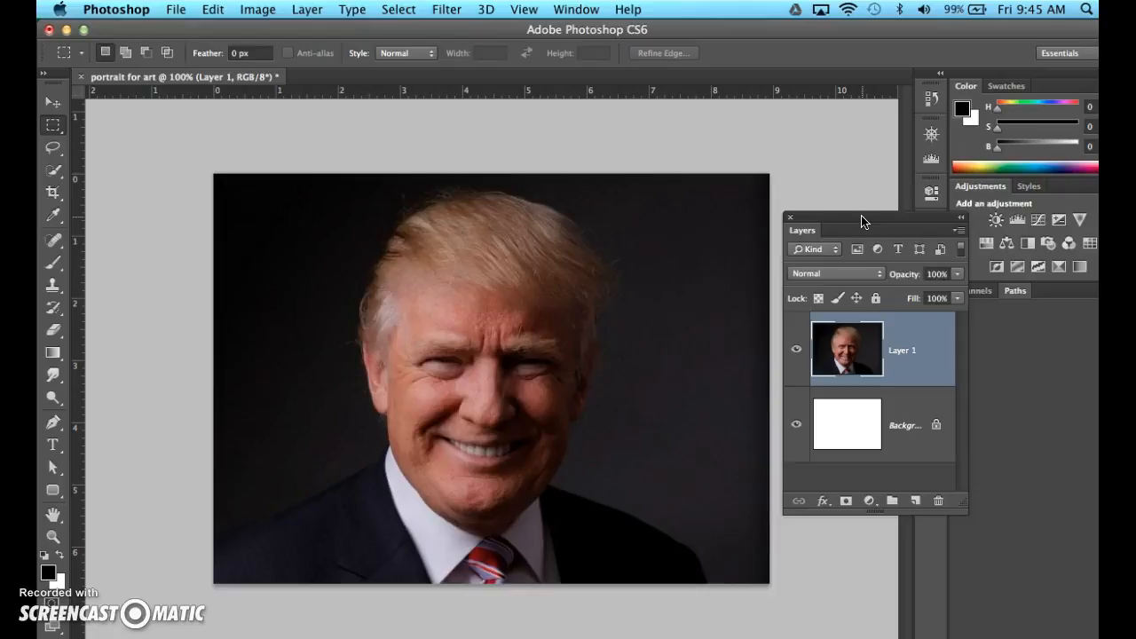
# Step: Merge the pasted portrait layer down into the white background and duplicate the merged layer
pyautogui.click(858, 359)
pyautogui.press('super+e')
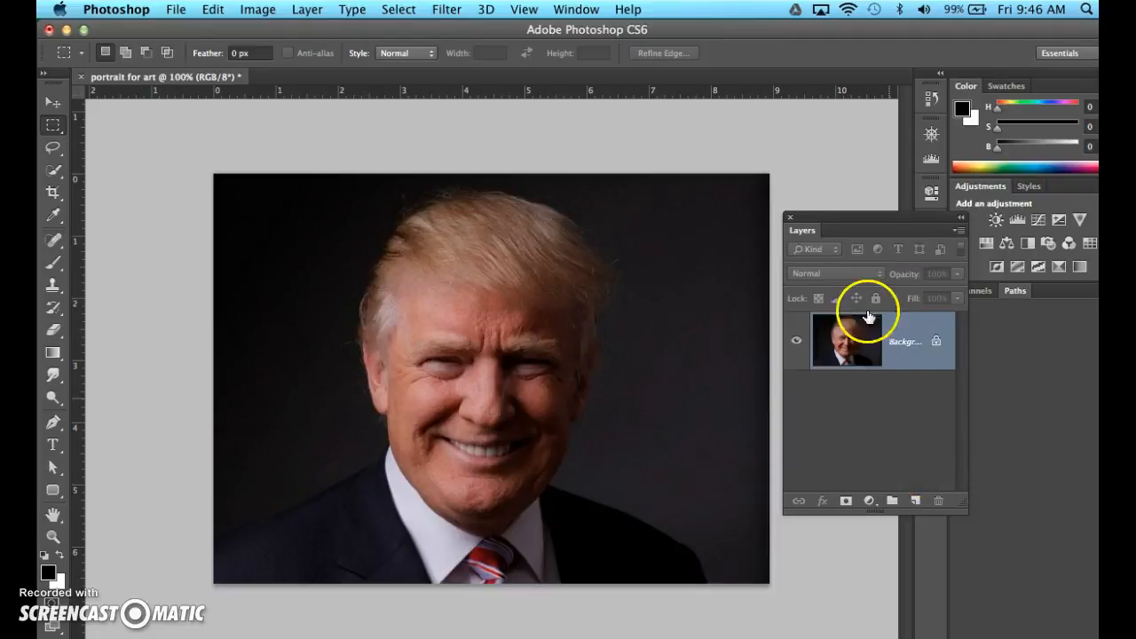
pyautogui.moveTo(852, 221); pyautogui.dragTo(854, 229)
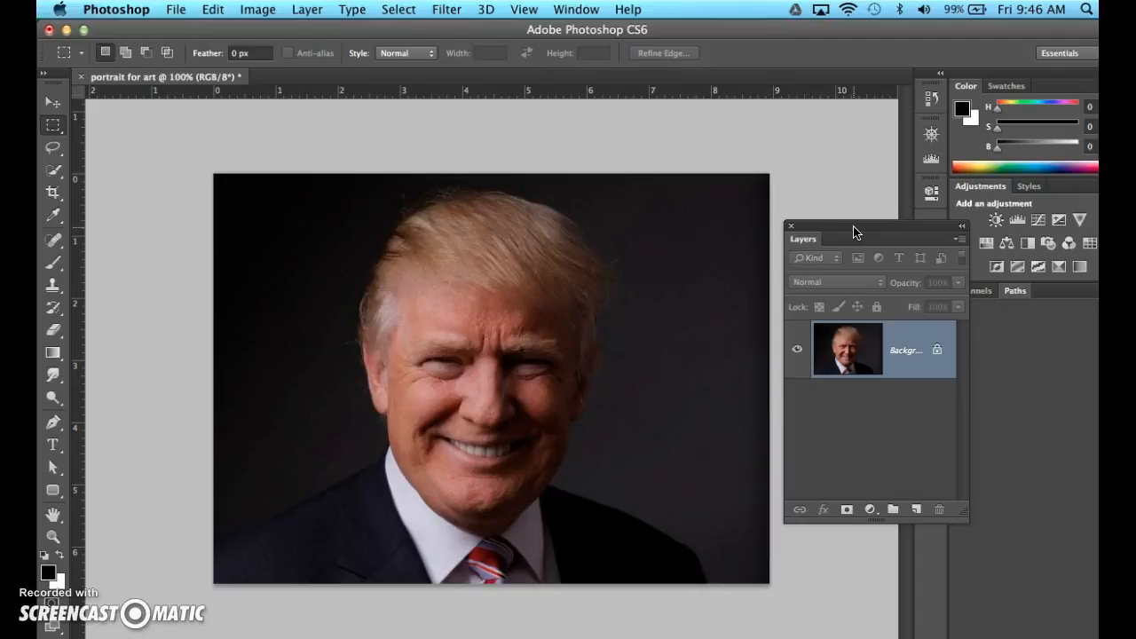
pyautogui.press('super+j')
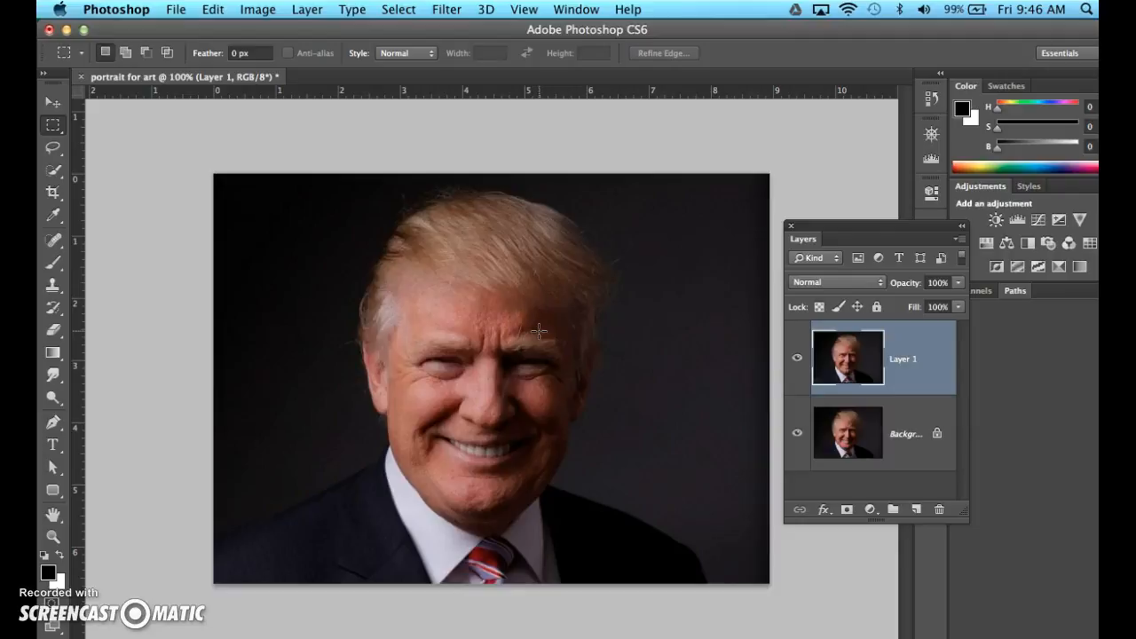
# Step: Hide the rulers and shift the floating Layers panel slightly further away from the portrait
pyautogui.press('super+r')
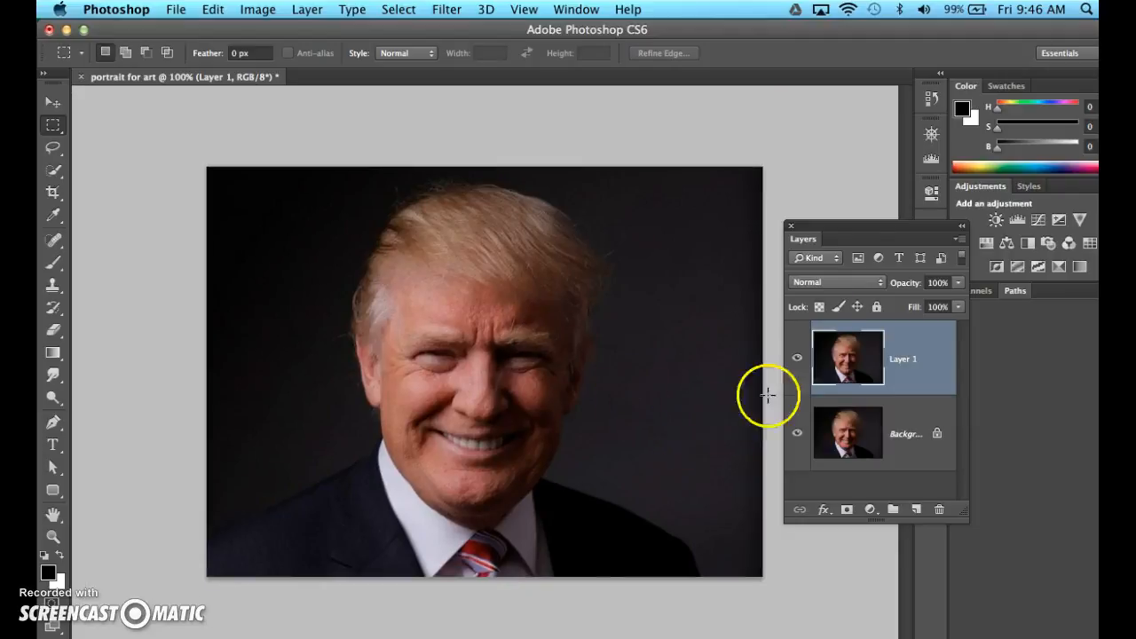
pyautogui.click(857, 231)
pyautogui.moveTo(856, 232); pyautogui.dragTo(864, 256)
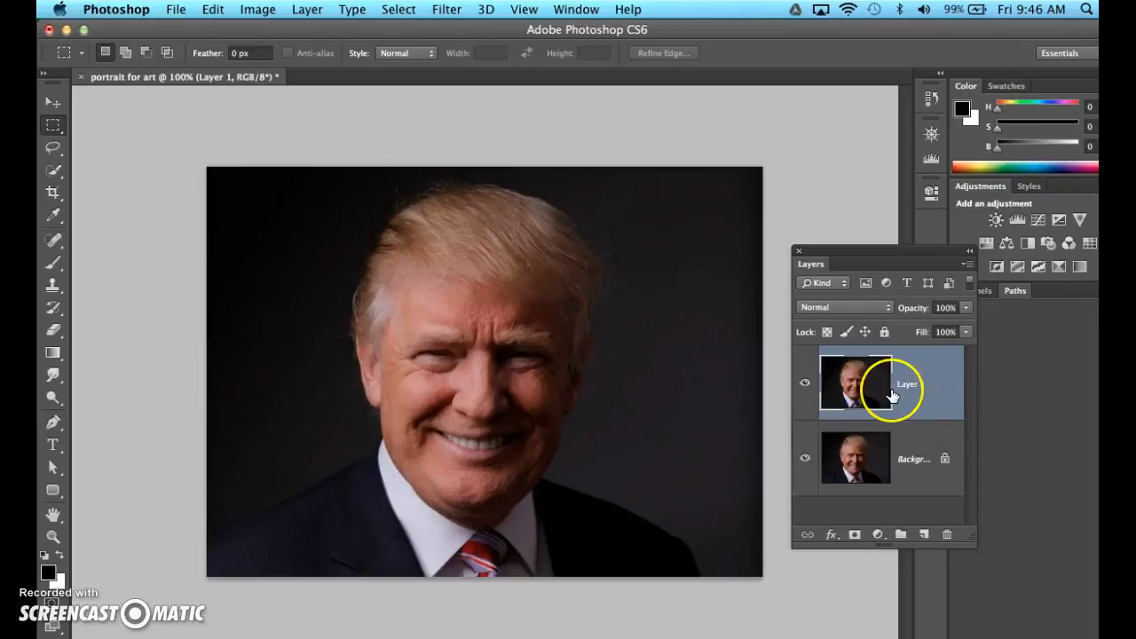
pyautogui.click(877, 255)
pyautogui.moveTo(877, 254); pyautogui.dragTo(882, 246)
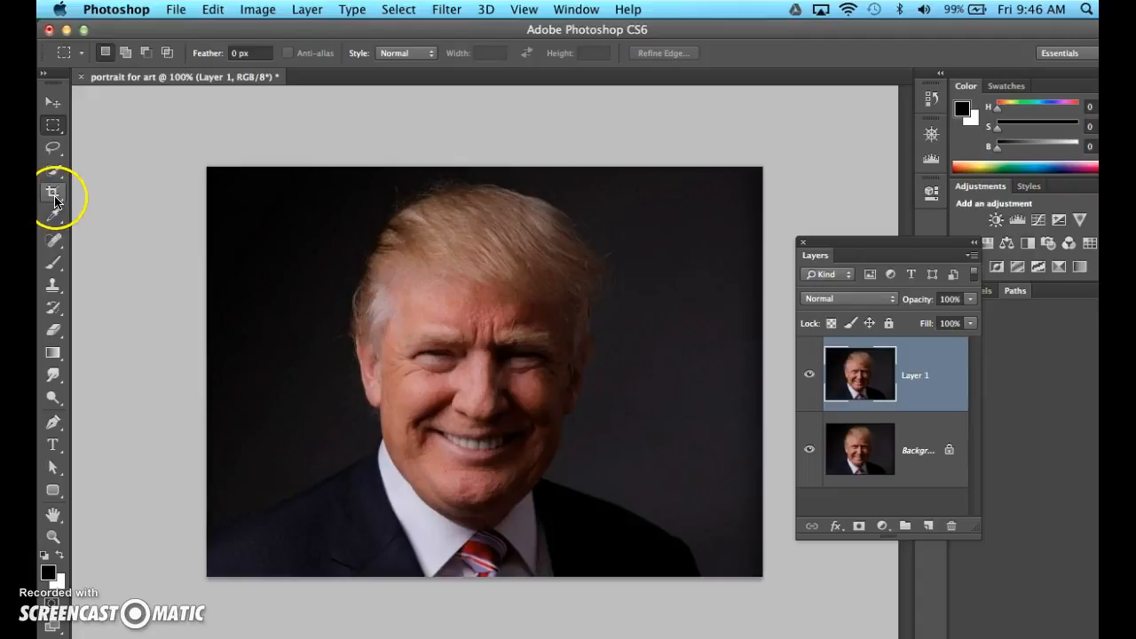
# Step: Crop in the portrait's left edge and set a custom crop size of 4 x 6 inches at 72 pixels/inch, saved as a preset
pyautogui.click(53, 194)
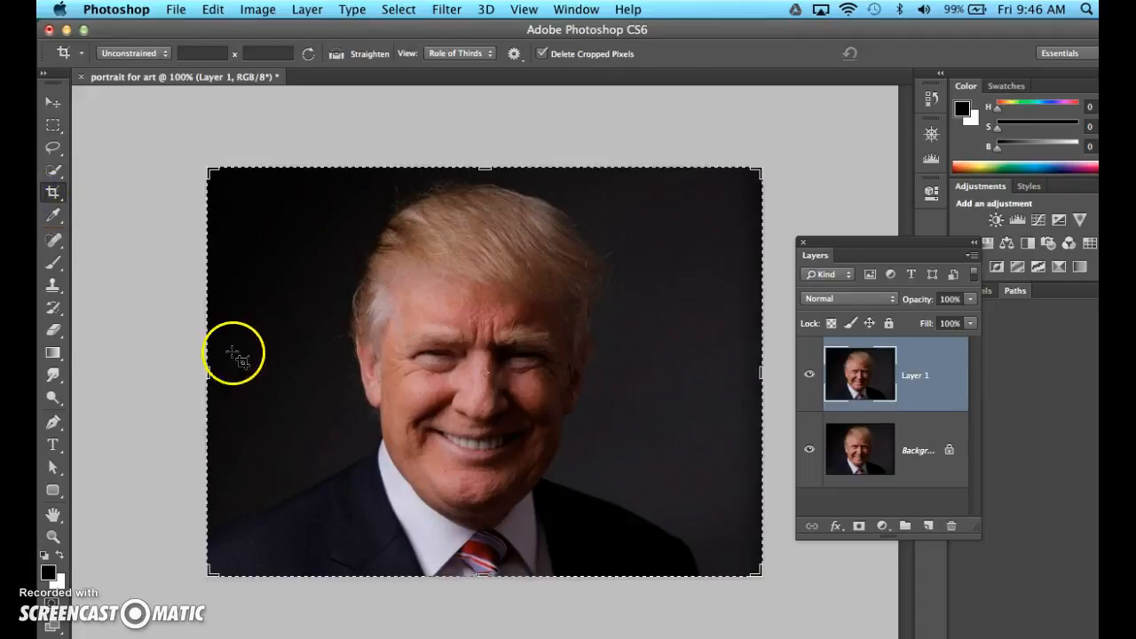
pyautogui.moveTo(209, 371); pyautogui.dragTo(251, 362)
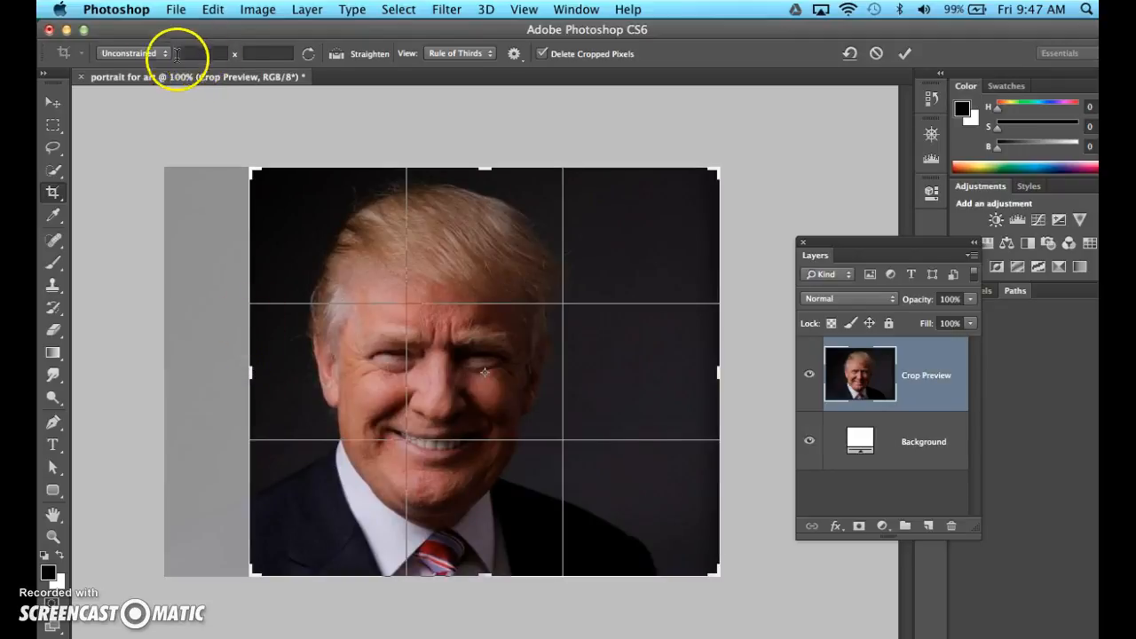
pyautogui.click(155, 58)
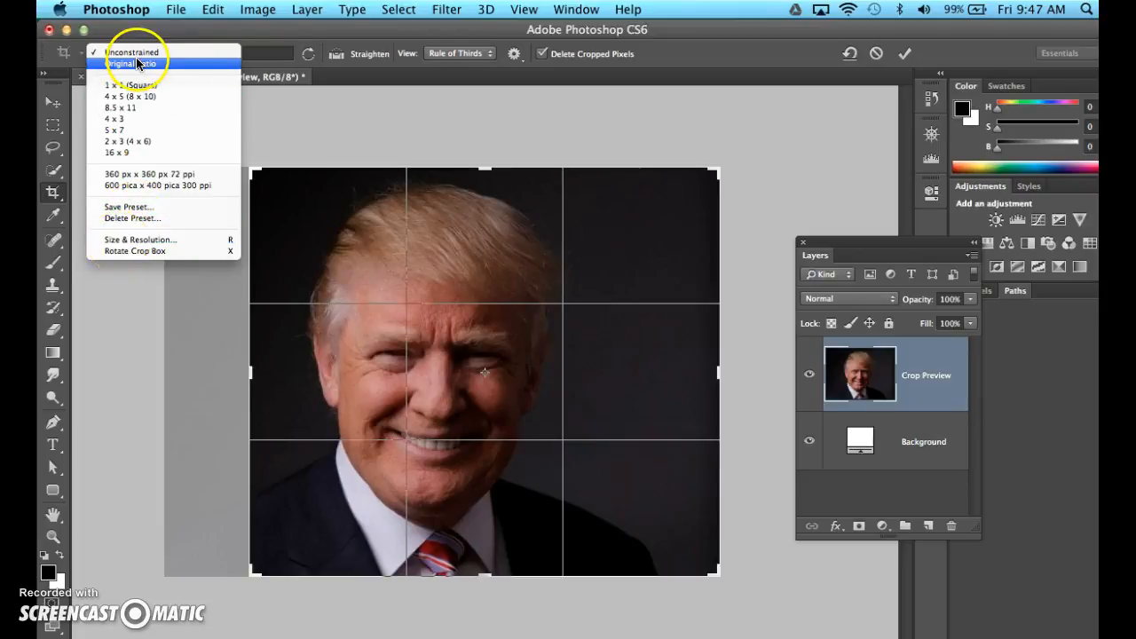
pyautogui.click(130, 239)
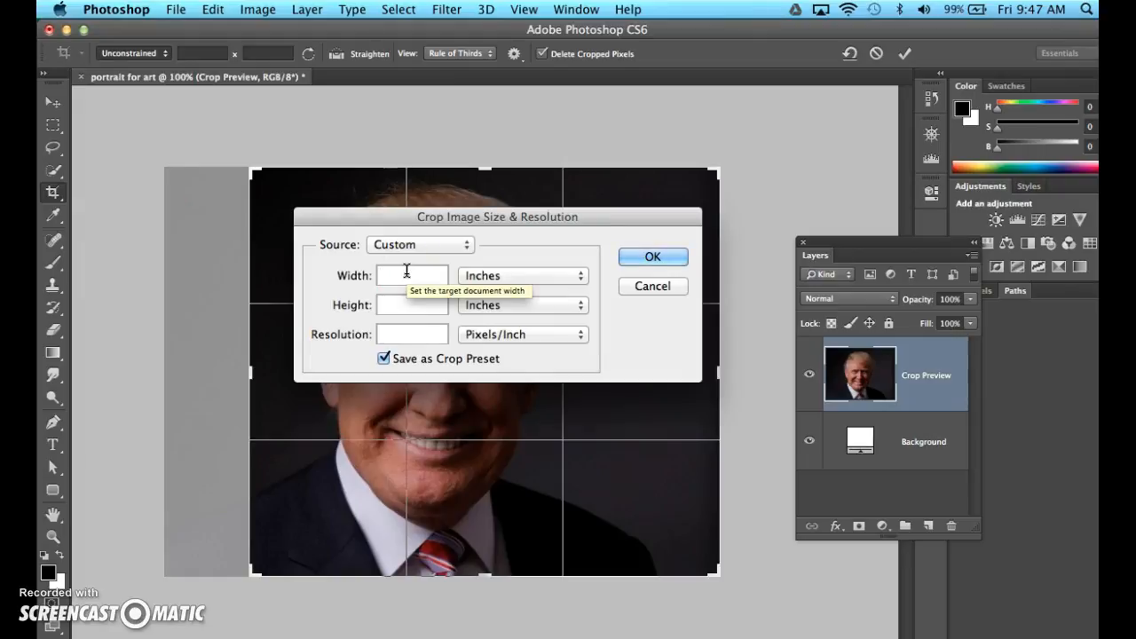
pyautogui.click(497, 277)
pyautogui.click(497, 279)
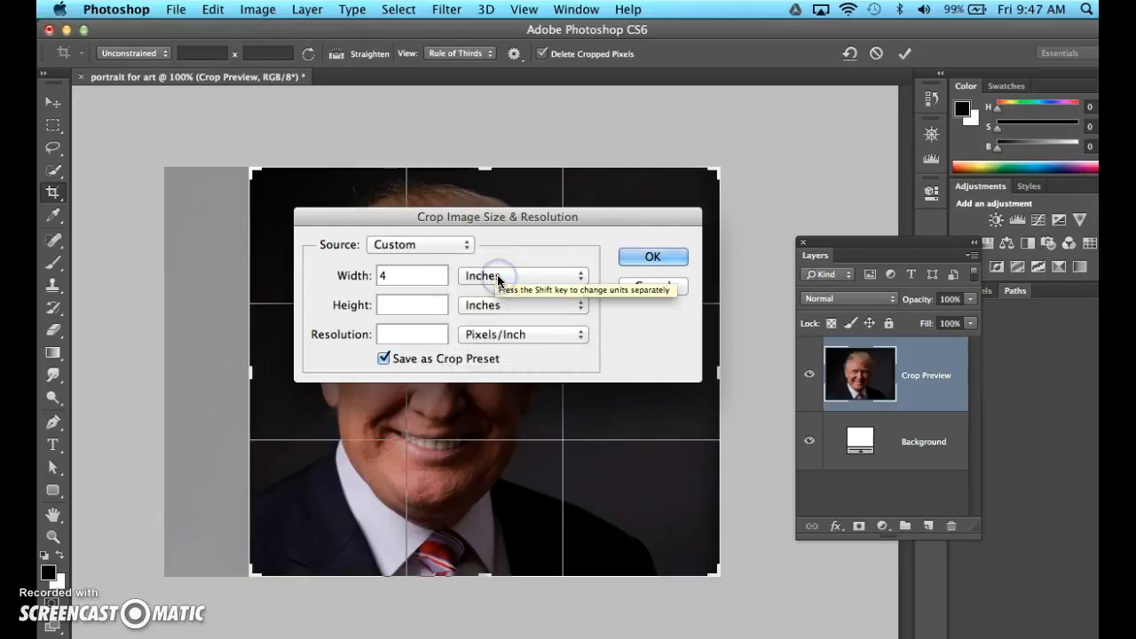
pyautogui.click(405, 304)
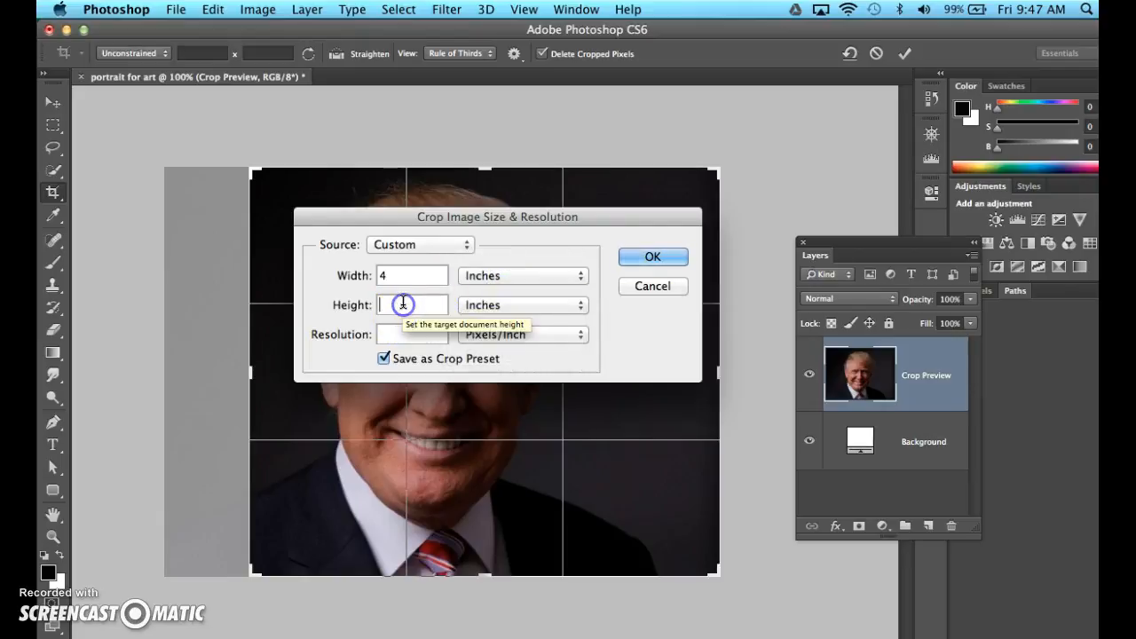
pyautogui.write('6')
pyautogui.click(407, 332)
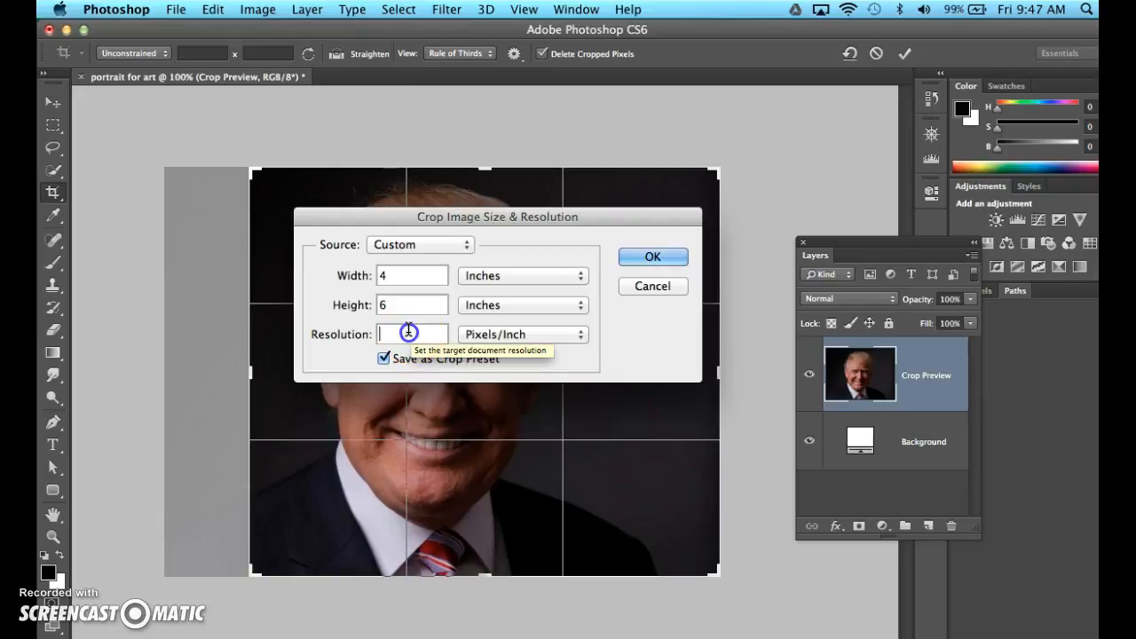
pyautogui.write('72')
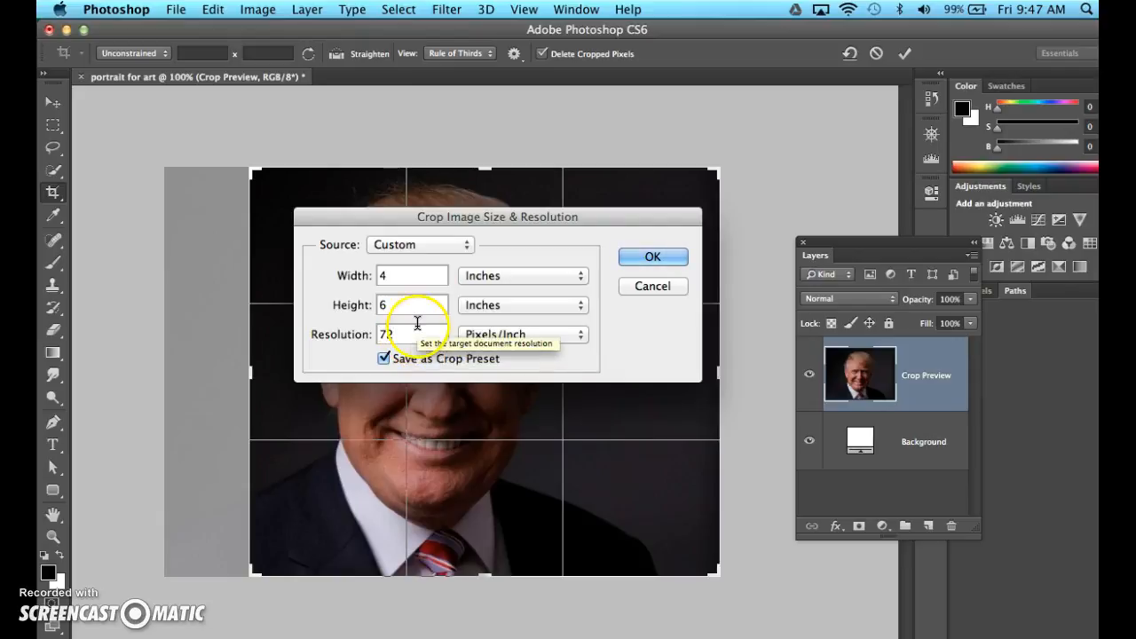
pyautogui.click(653, 255)
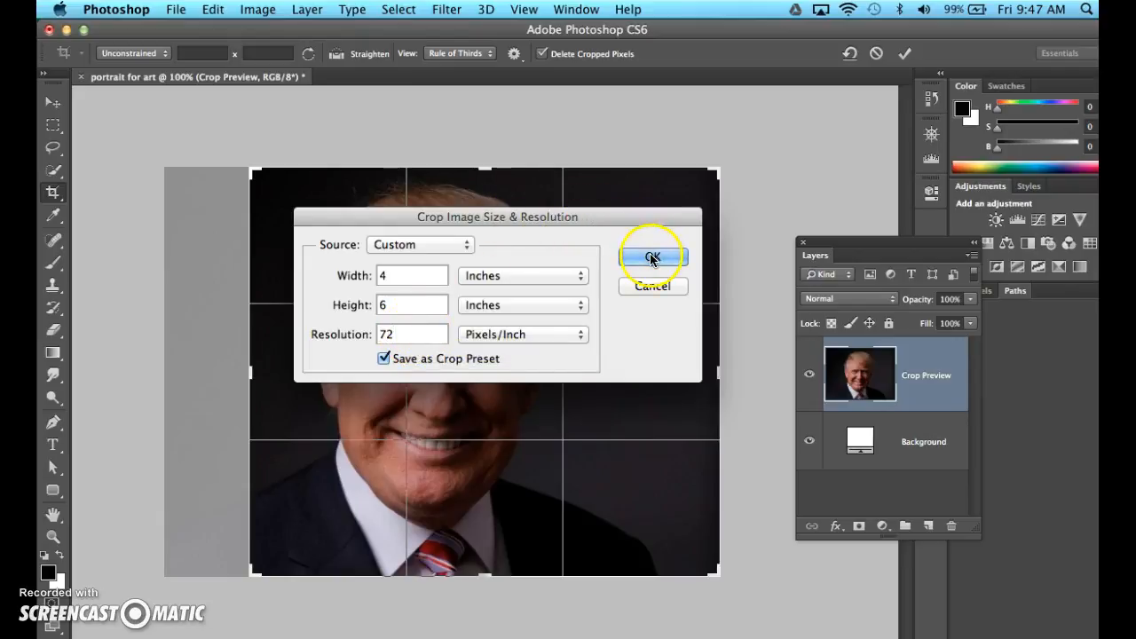
# Step: Save the crop preset as 4 in x 6 in 72 ppi and crop around the centred head, leaving a blank strip above it
pyautogui.click(743, 302)
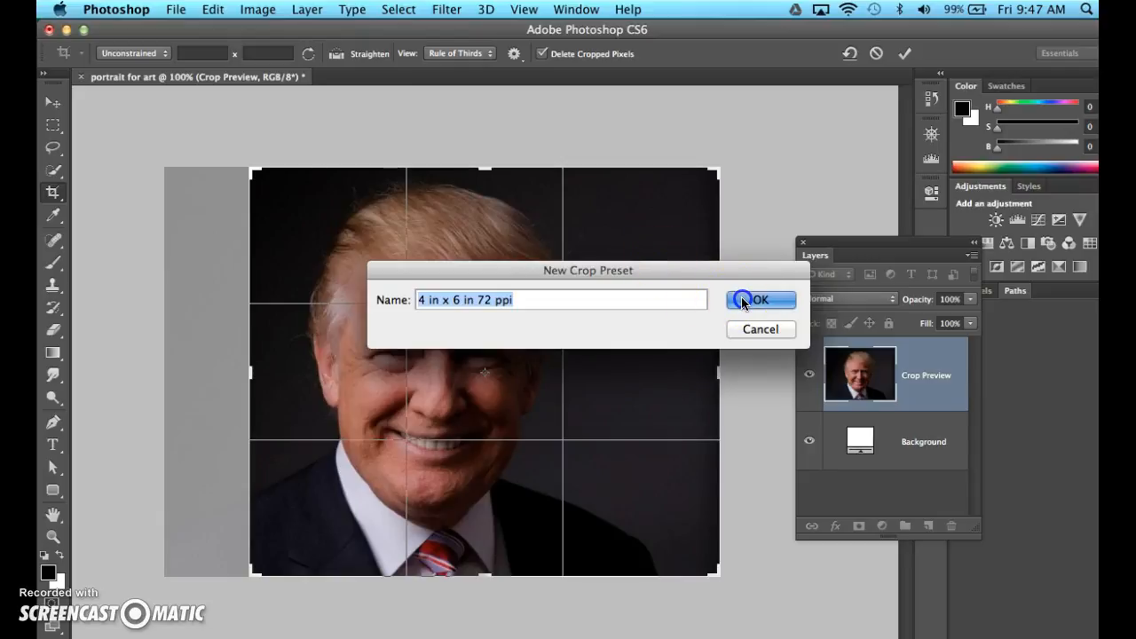
pyautogui.moveTo(594, 404); pyautogui.dragTo(640, 401)
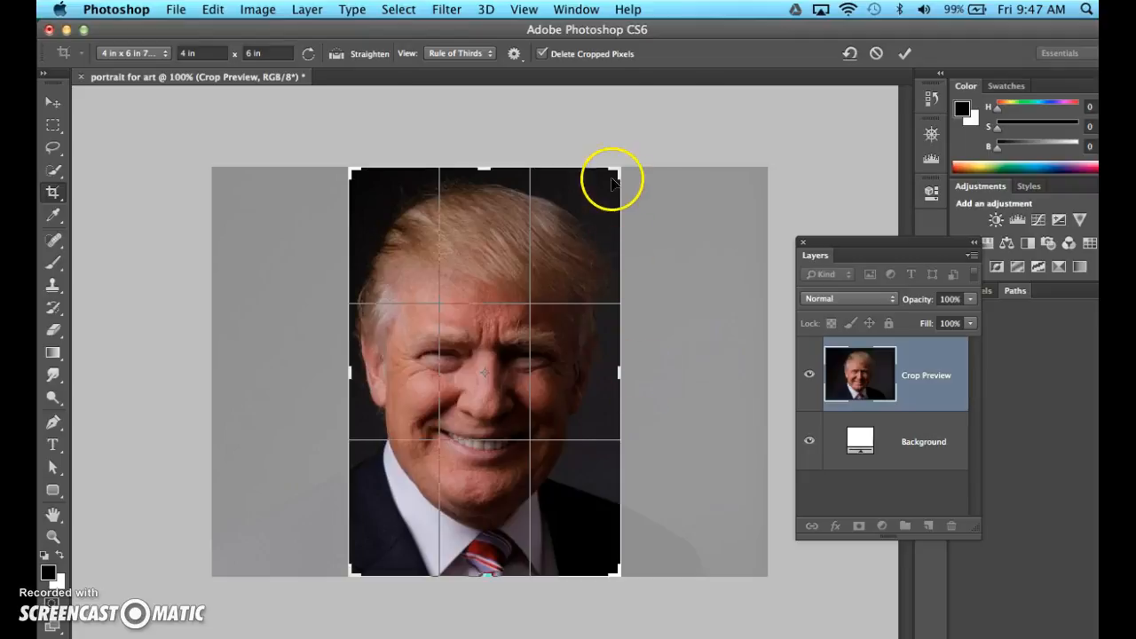
pyautogui.moveTo(616, 173); pyautogui.dragTo(627, 150)
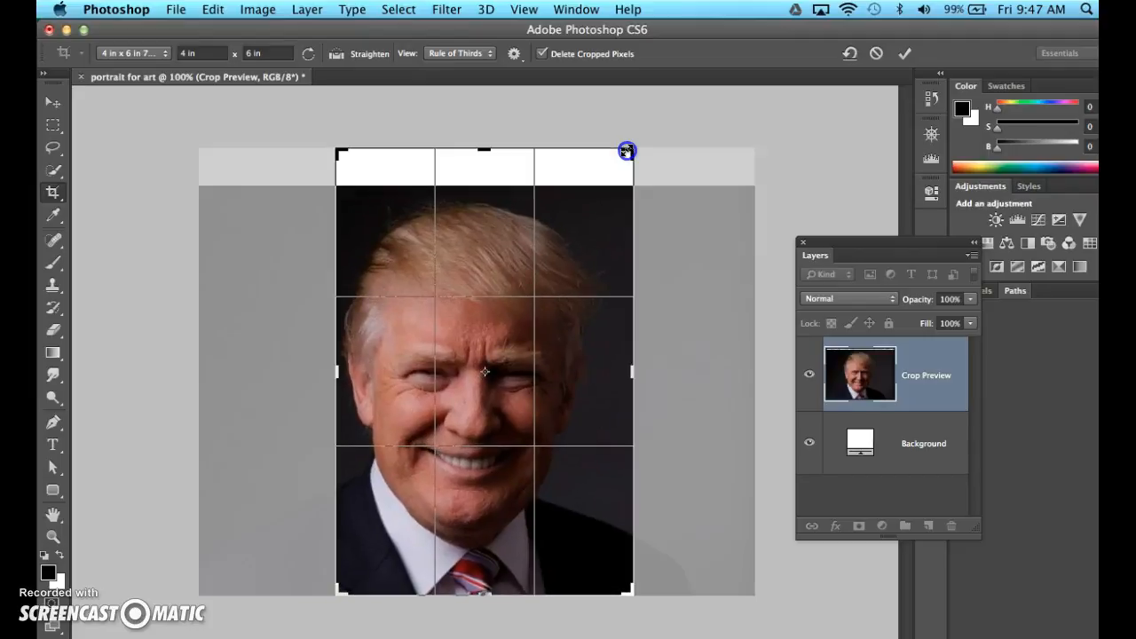
pyautogui.moveTo(441, 286); pyautogui.dragTo(458, 284)
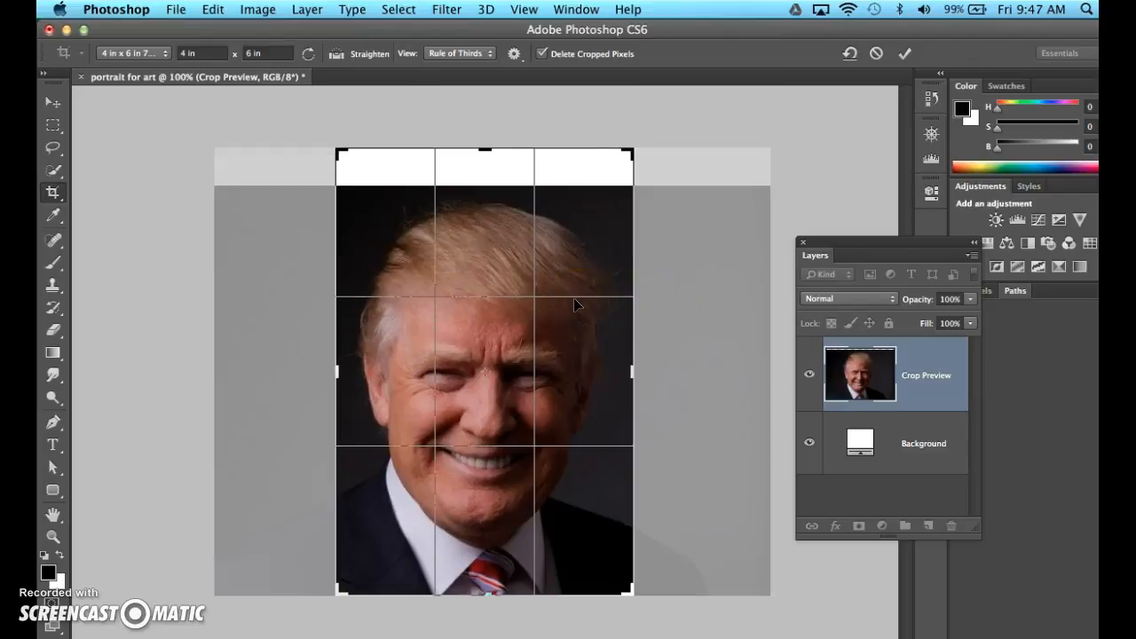
pyautogui.press('Return')
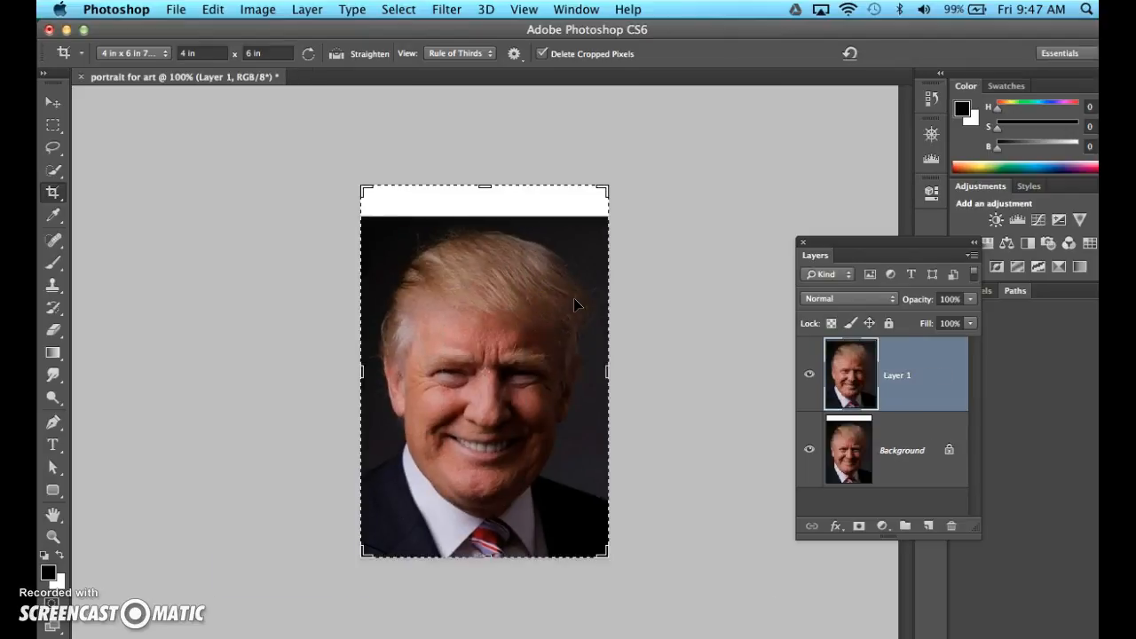
pyautogui.click(696, 594)
pyautogui.click(694, 580)
pyautogui.click(184, 253)
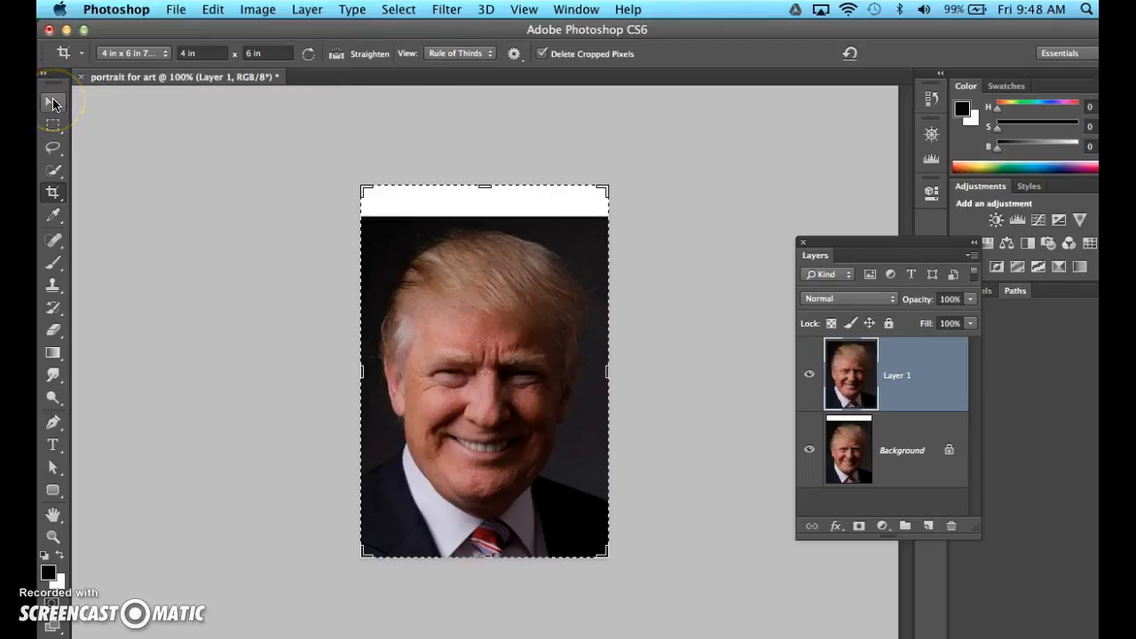
pyautogui.click(52, 192)
pyautogui.click(43, 131)
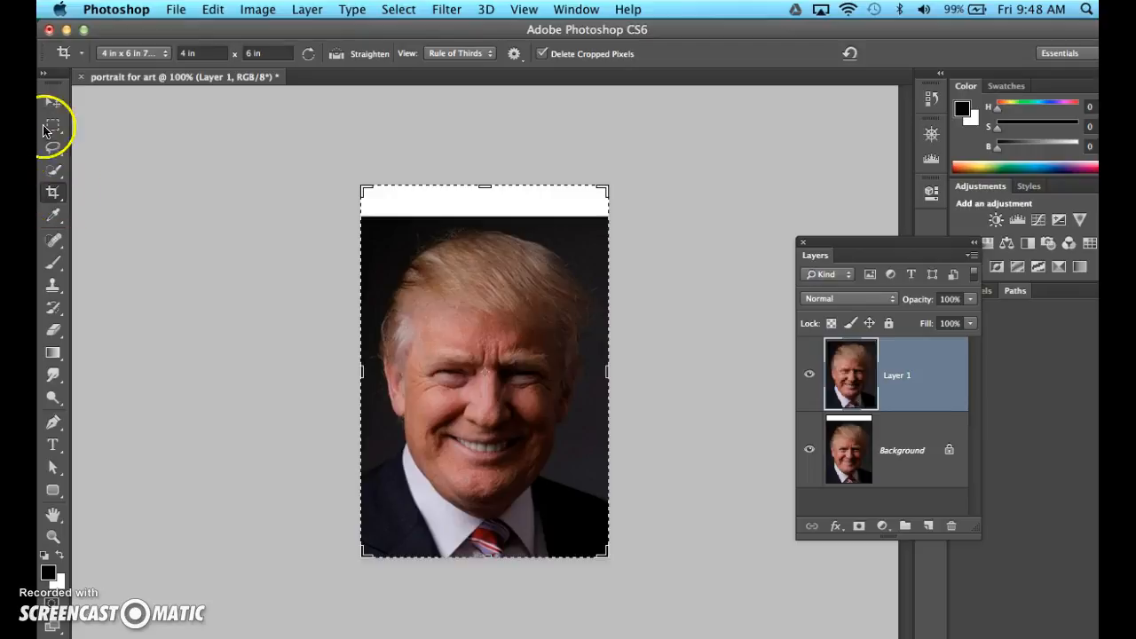
# Step: Switch to the Move tool and display the rulers and the grid over the cropped portrait
pyautogui.click(52, 107)
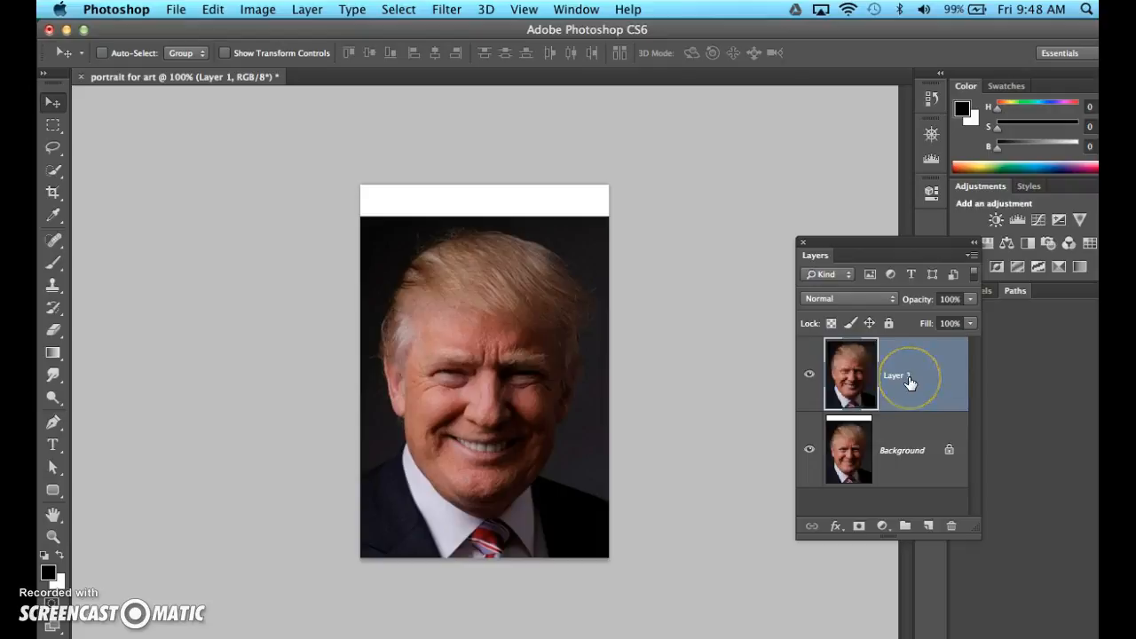
pyautogui.press('super+r')
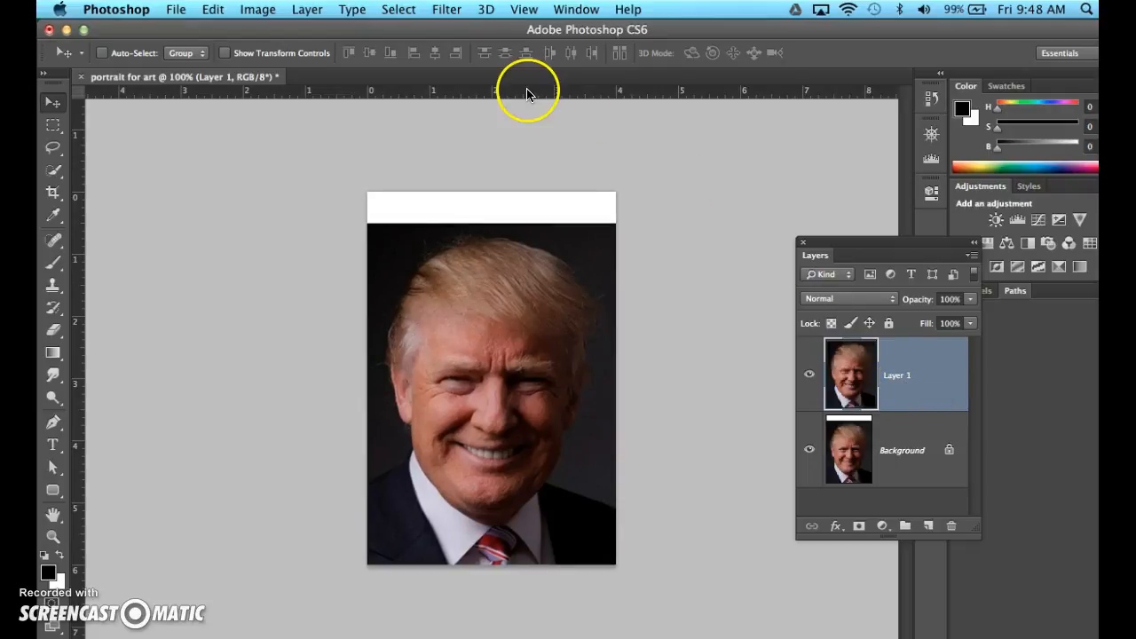
pyautogui.click(523, 10)
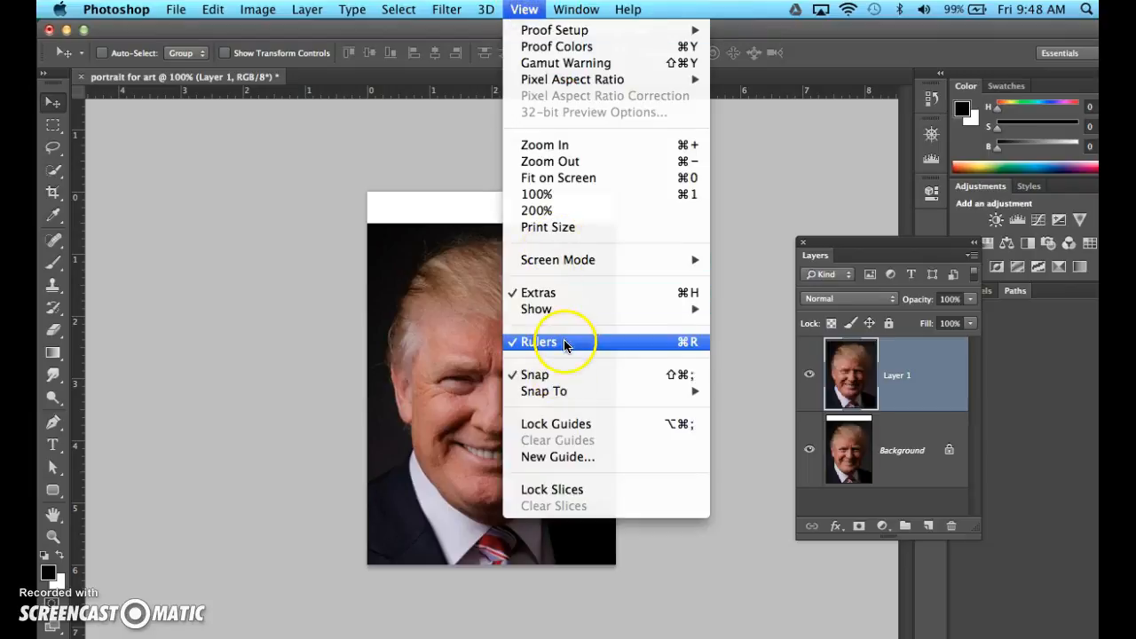
pyautogui.moveTo(532, 309)
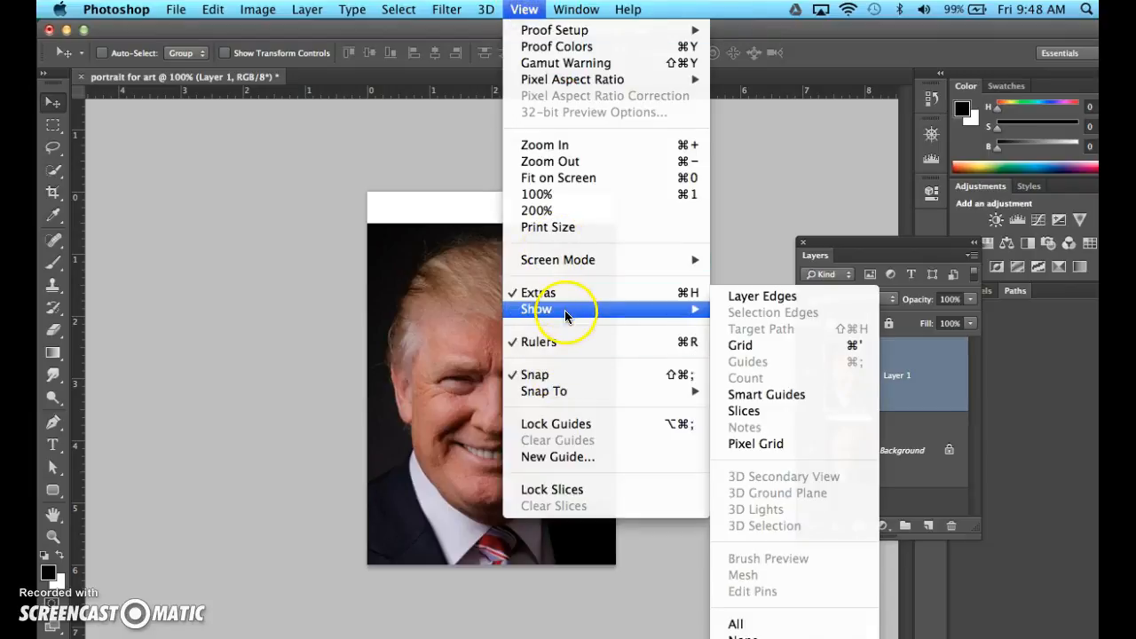
pyautogui.click(739, 344)
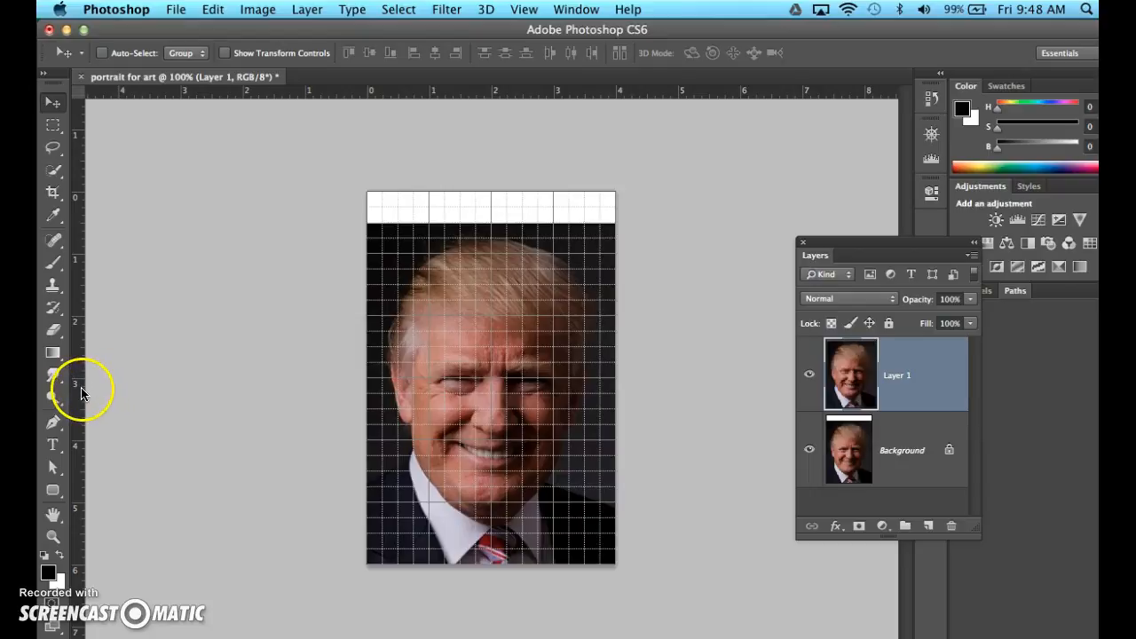
# Step: Place vertical guides across the portrait at 3, 2 and 1 inches on the horizontal ruler
pyautogui.moveTo(79, 391)
pyautogui.mouseDown()
pyautogui.moveTo(145, 386)
pyautogui.moveTo(79, 378)
pyautogui.mouseUp()
pyautogui.moveTo(78, 387); pyautogui.dragTo(482, 294)
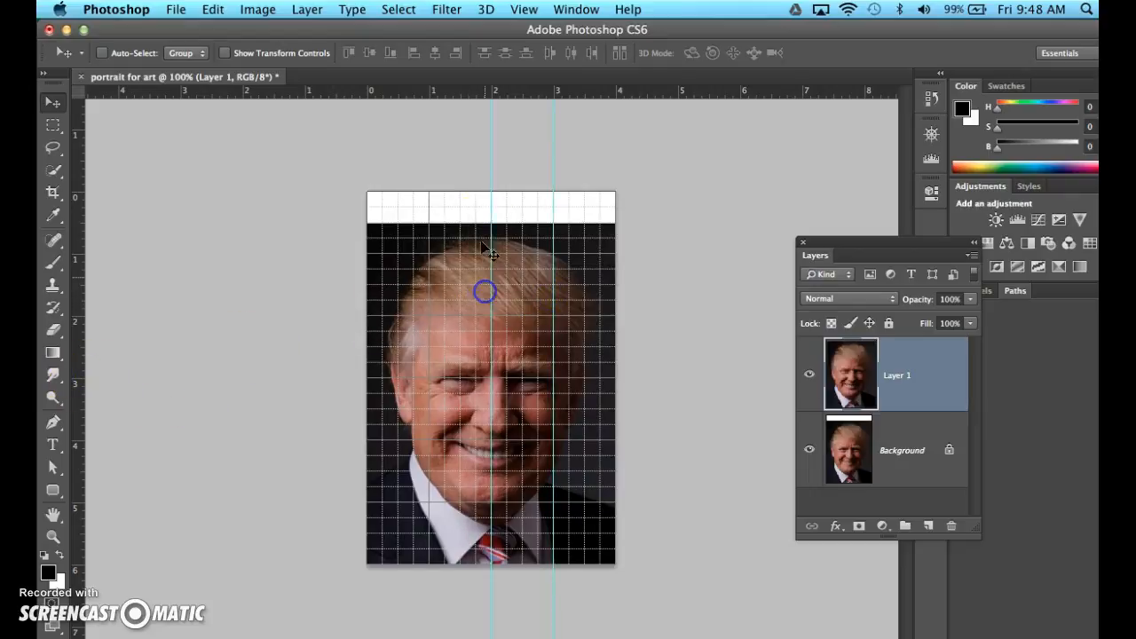
pyautogui.moveTo(76, 302); pyautogui.dragTo(430, 241)
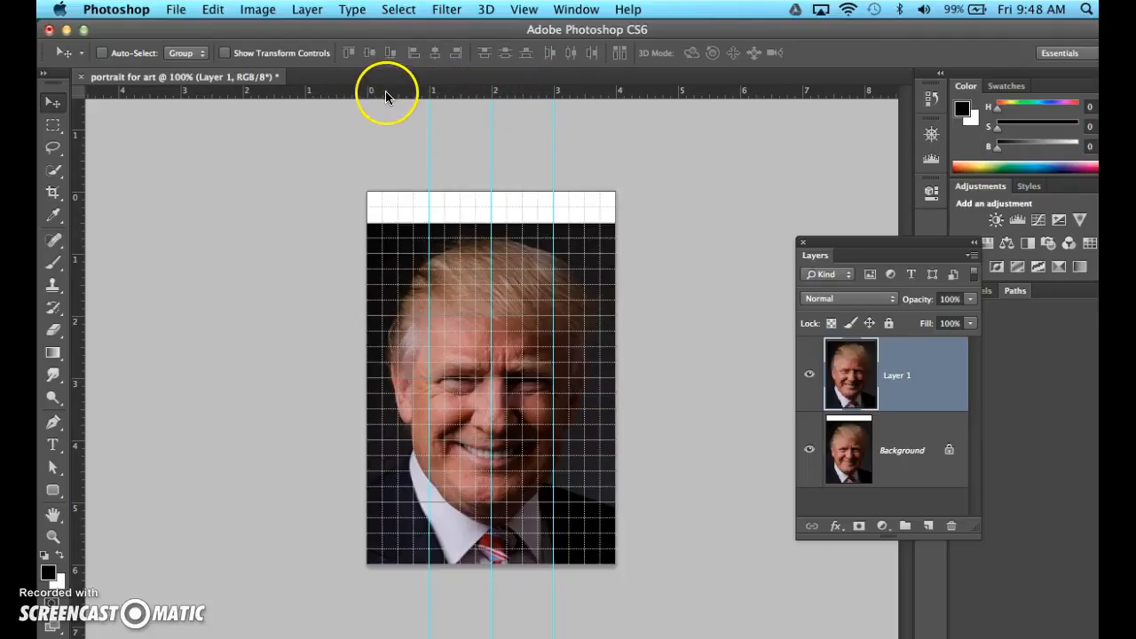
# Step: Place horizontal guides across the portrait at 1, 2, 3, 4 and 5 inches on the vertical ruler
pyautogui.moveTo(385, 93); pyautogui.dragTo(388, 255)
pyautogui.moveTo(370, 93); pyautogui.dragTo(373, 314)
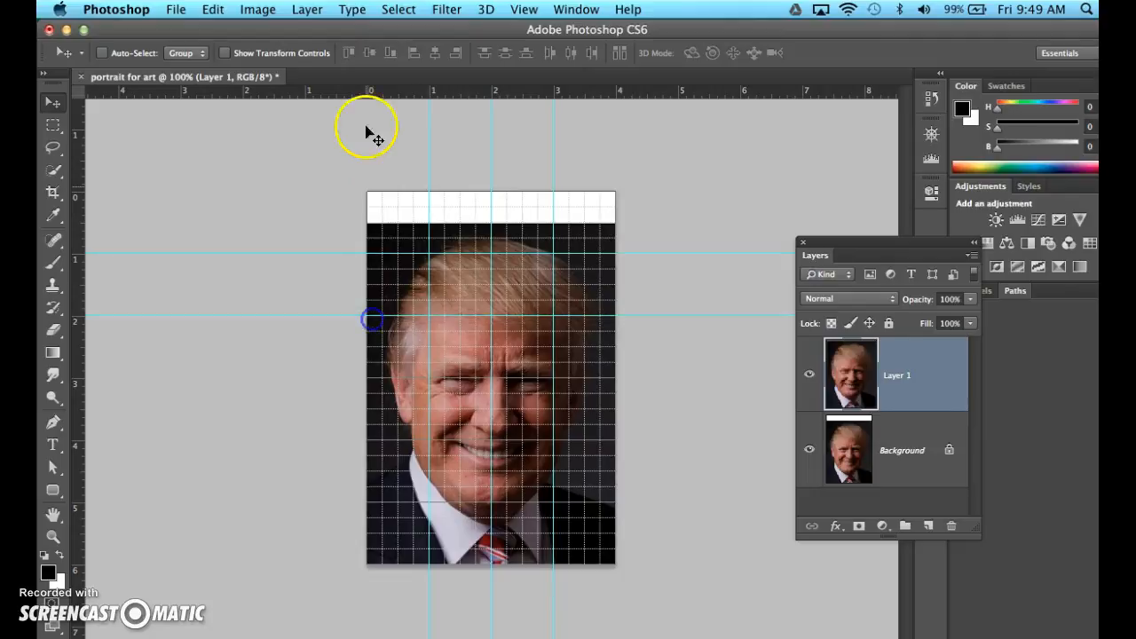
pyautogui.moveTo(361, 94); pyautogui.dragTo(354, 375)
pyautogui.moveTo(344, 95); pyautogui.dragTo(340, 443)
pyautogui.moveTo(366, 93); pyautogui.dragTo(343, 502)
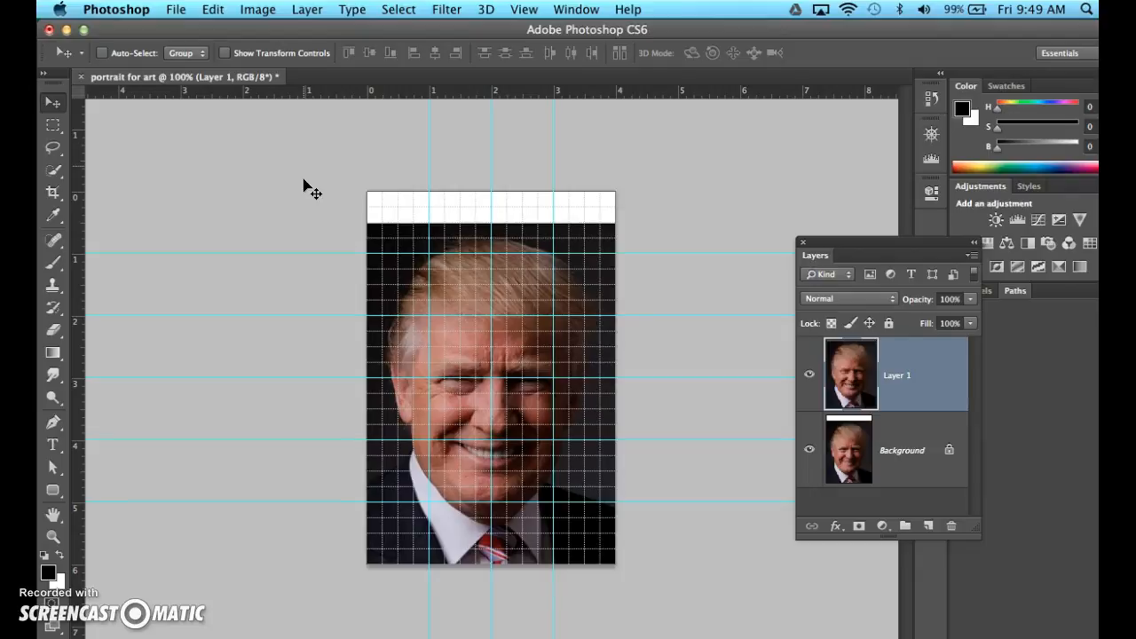
# Step: Undo the horizontal guides, restore them, and place the guide at 5 inches again
pyautogui.press('super+z')
pyautogui.press('super+z')
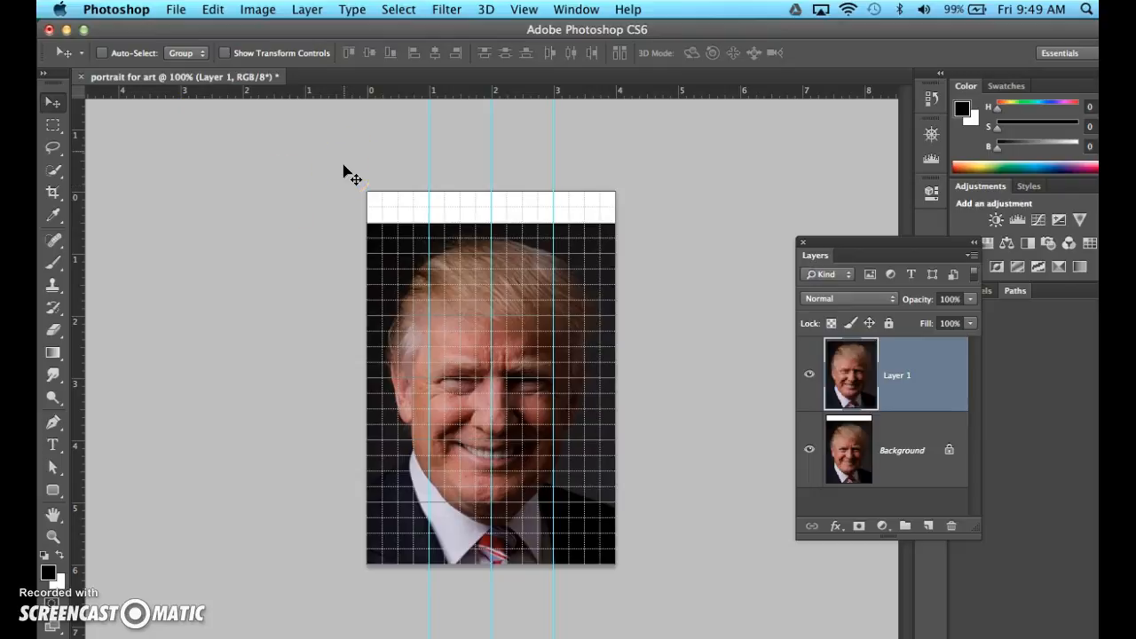
pyautogui.press('shift+super+z')
pyautogui.press('shift+super+z')
pyautogui.press('shift+super+z')
pyautogui.press('shift+super+z')
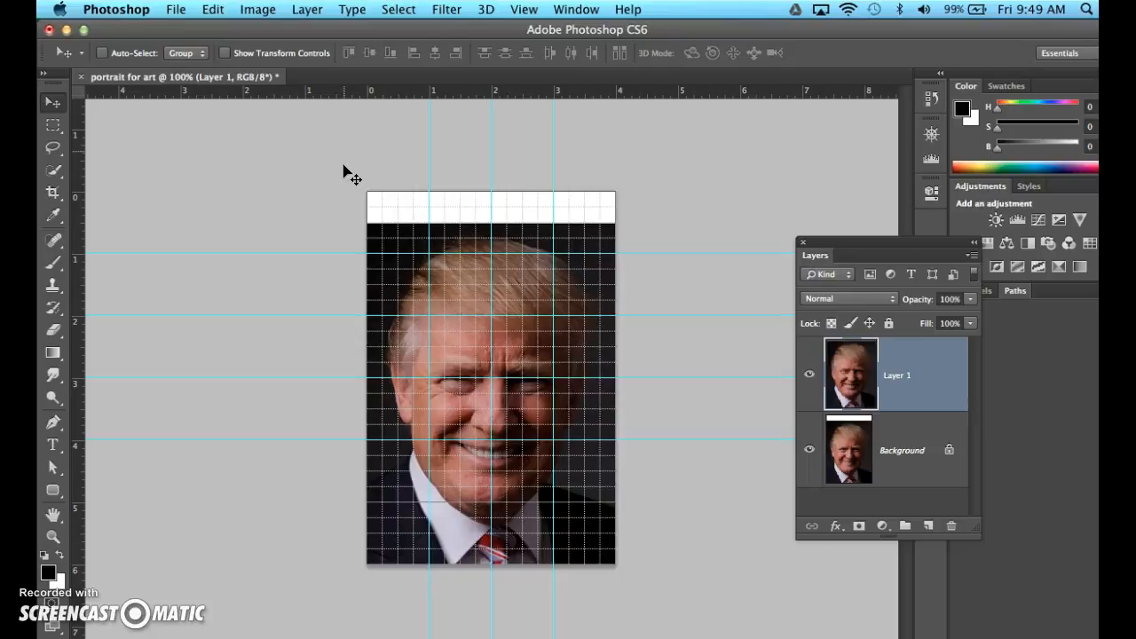
pyautogui.moveTo(370, 95); pyautogui.dragTo(403, 502)
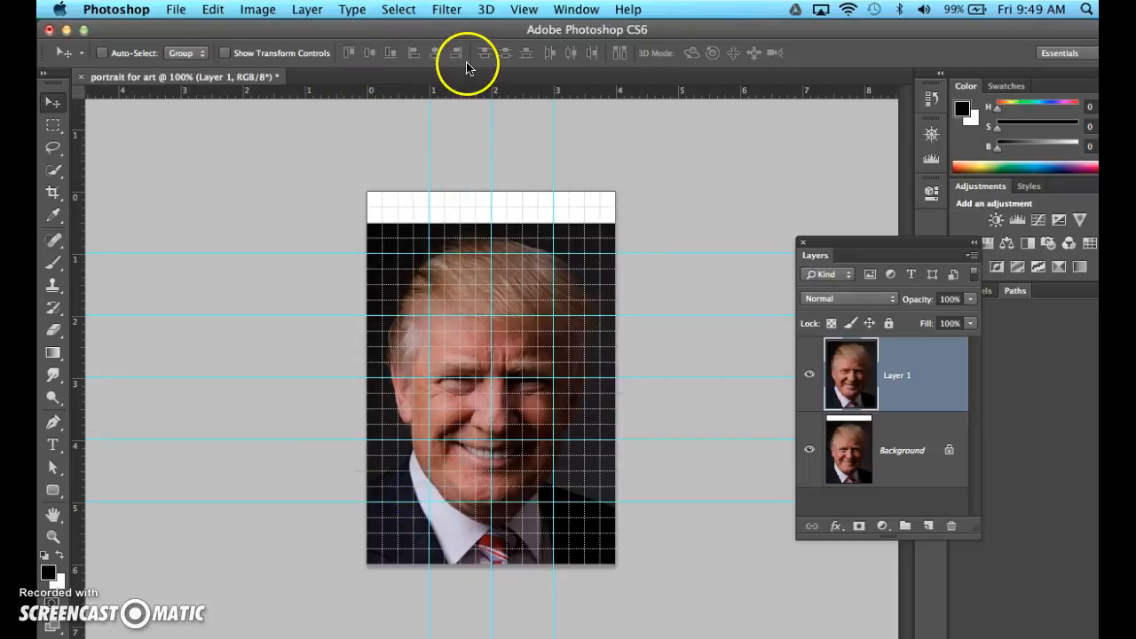
# Step: Hide the grid while keeping the one-inch guides over the portrait
pyautogui.click(522, 10)
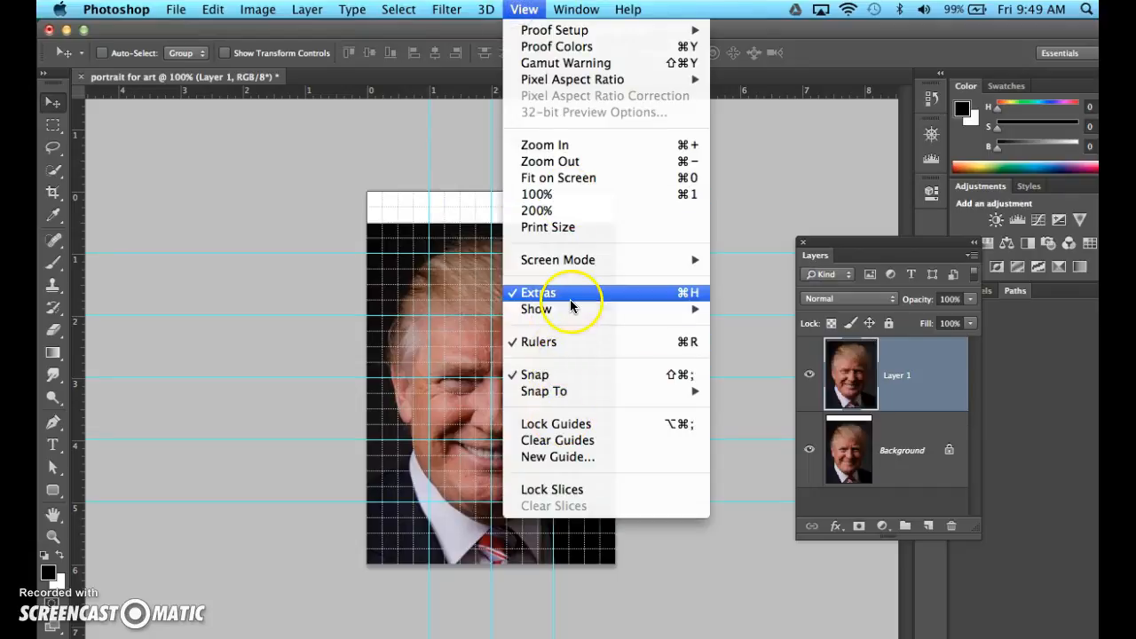
pyautogui.moveTo(569, 307)
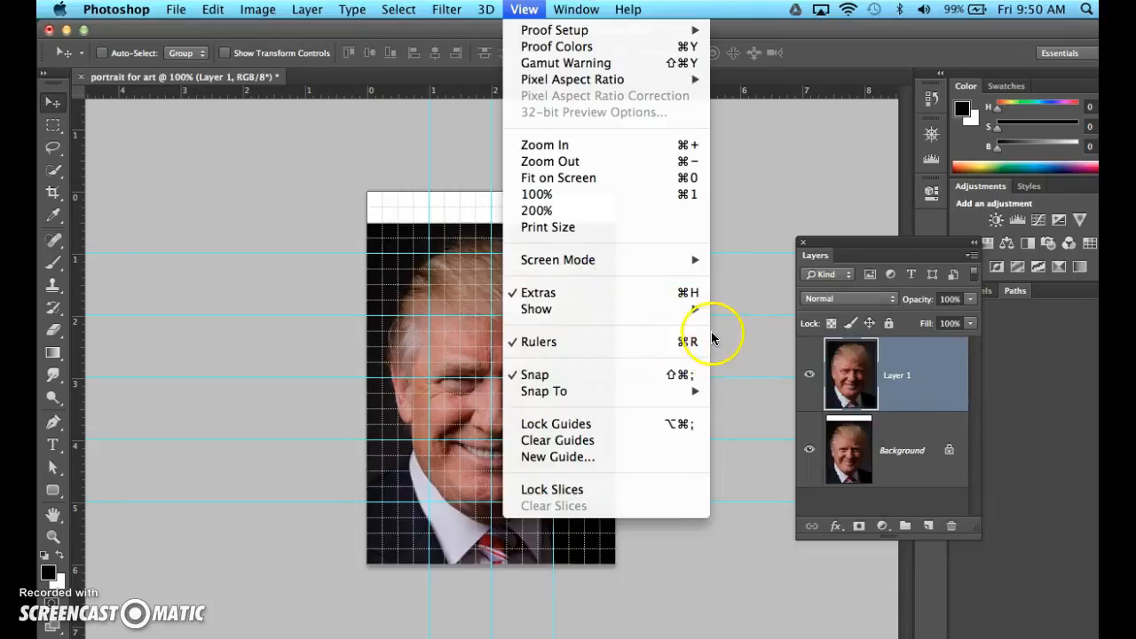
pyautogui.moveTo(708, 307)
pyautogui.click(738, 348)
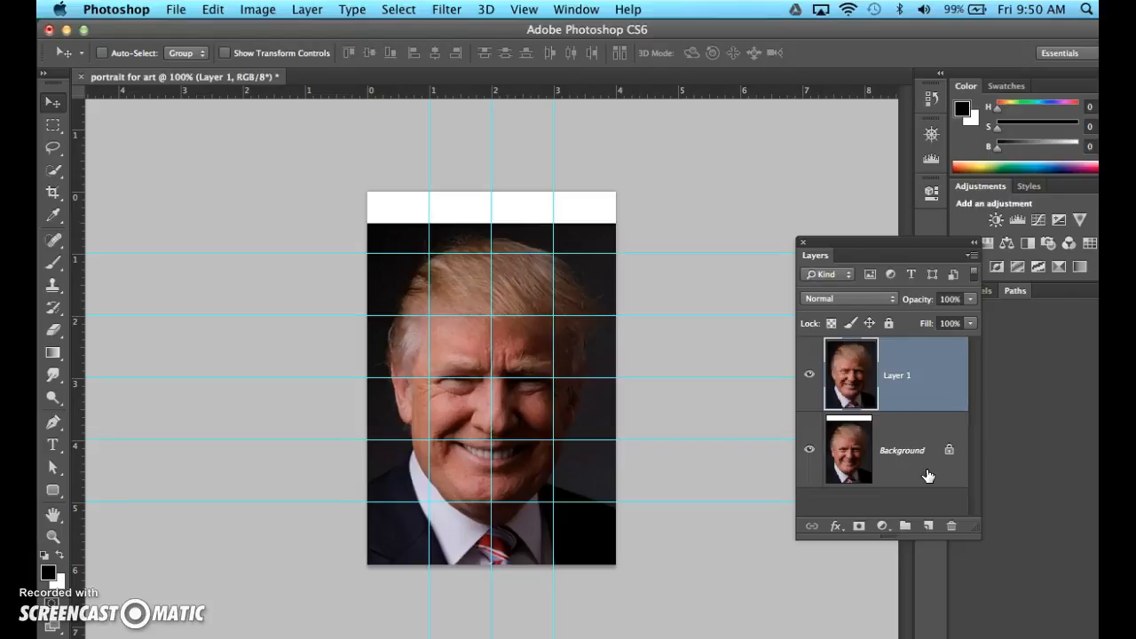
# Step: Desaturate Layer 1 and move the floating Layers panel closer to the portrait
pyautogui.press('shift+super+u')
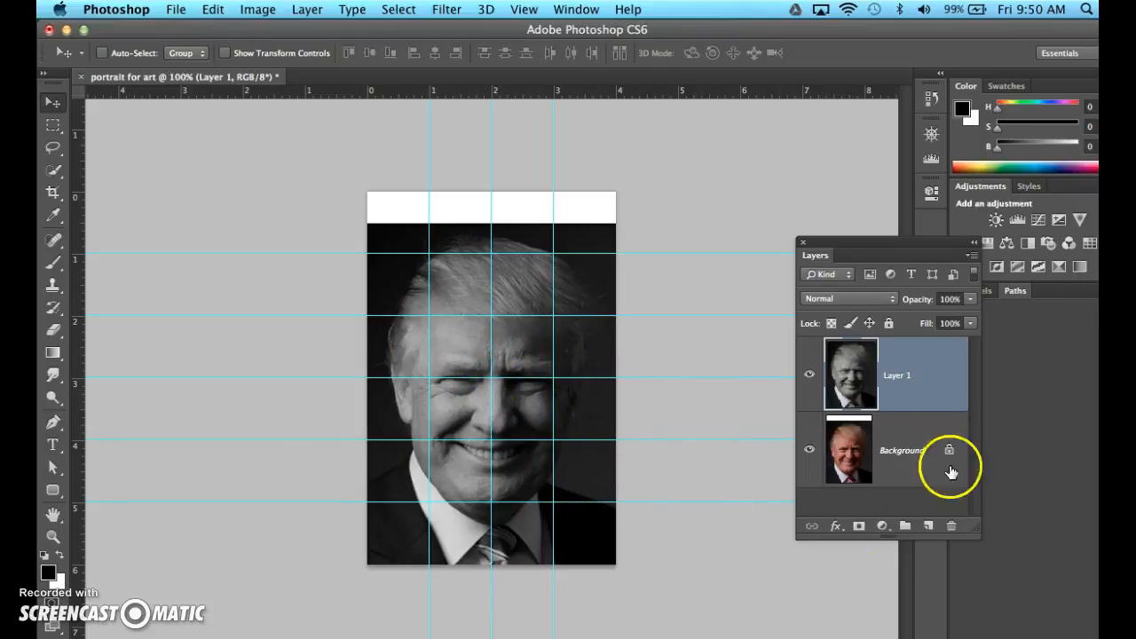
pyautogui.moveTo(857, 244); pyautogui.dragTo(809, 204)
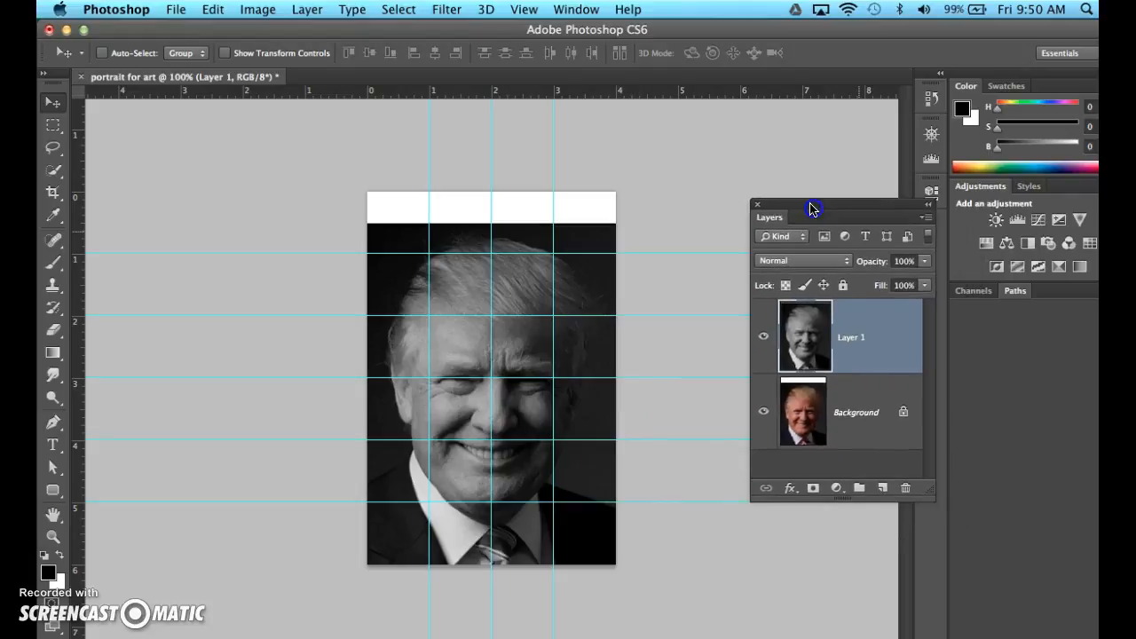
pyautogui.click(446, 9)
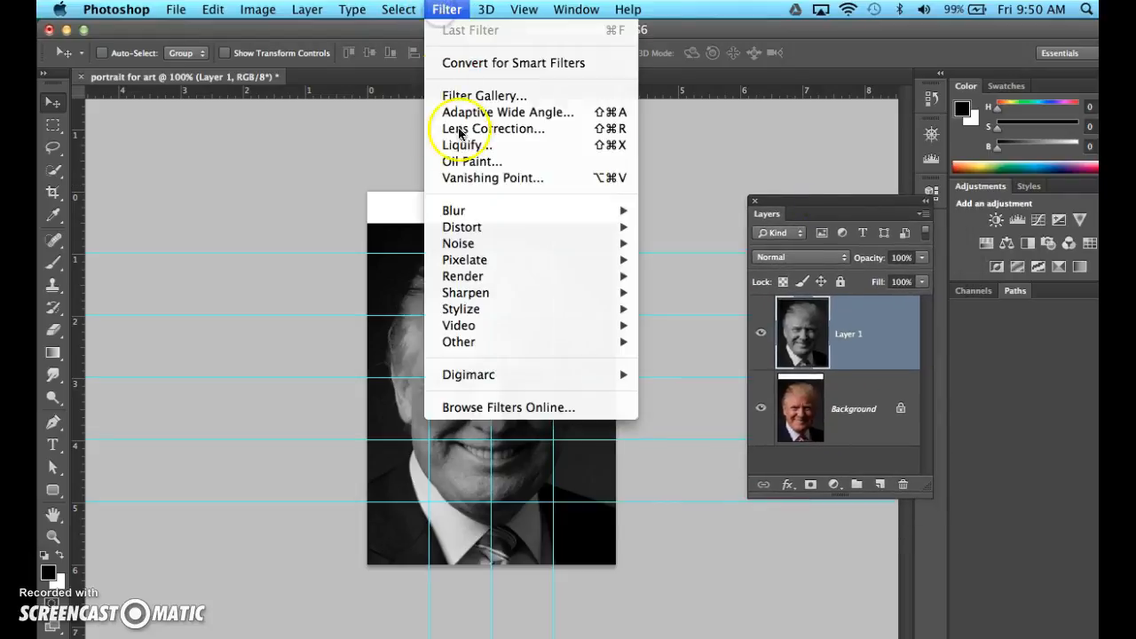
pyautogui.click(463, 97)
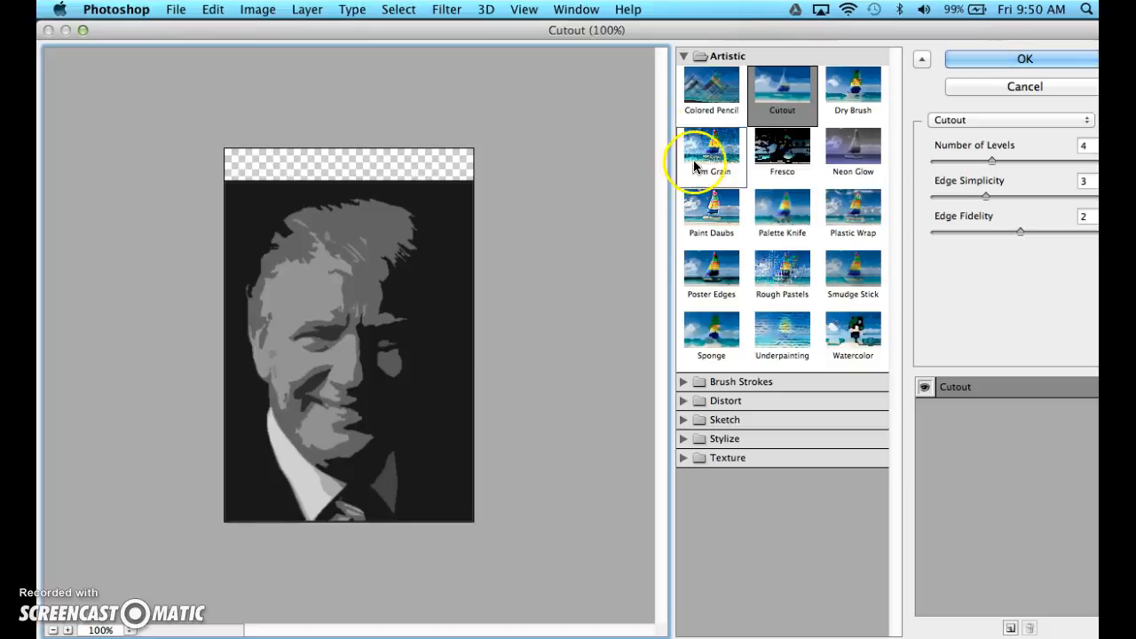
pyautogui.click(966, 161)
pyautogui.moveTo(966, 160)
pyautogui.mouseDown()
pyautogui.moveTo(992, 168)
pyautogui.moveTo(968, 162)
pyautogui.moveTo(987, 158)
pyautogui.mouseUp()
pyautogui.moveTo(791, 373); pyautogui.dragTo(793, 569)
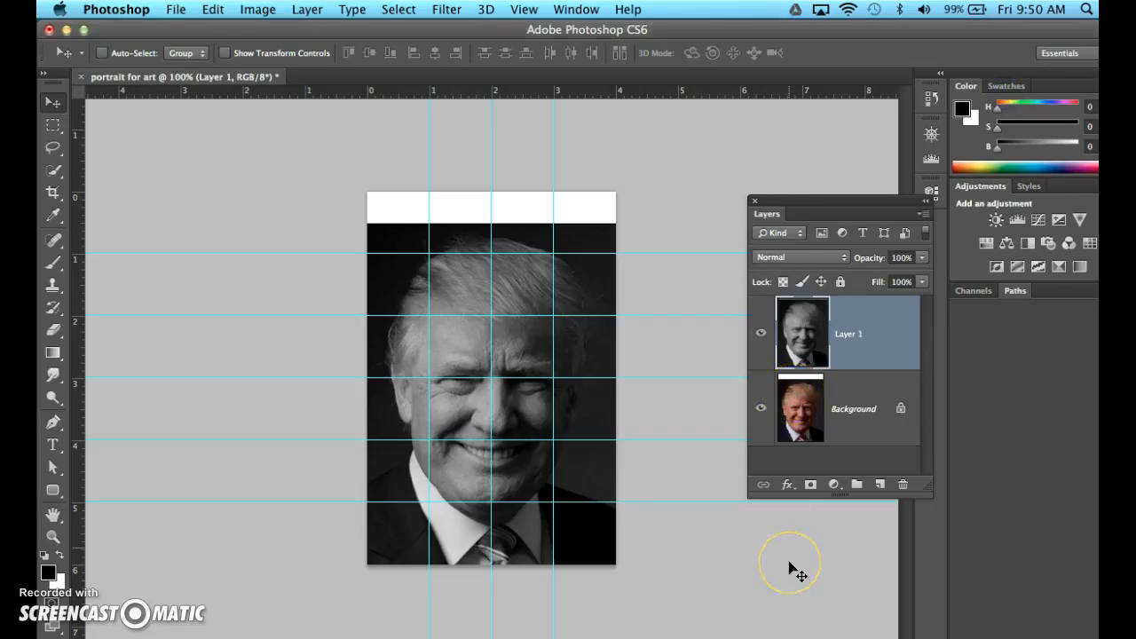
# Step: Brighten the desaturated portrait with Levels, setting the white input level to 173, and return to the Move tool
pyautogui.press('super+l')
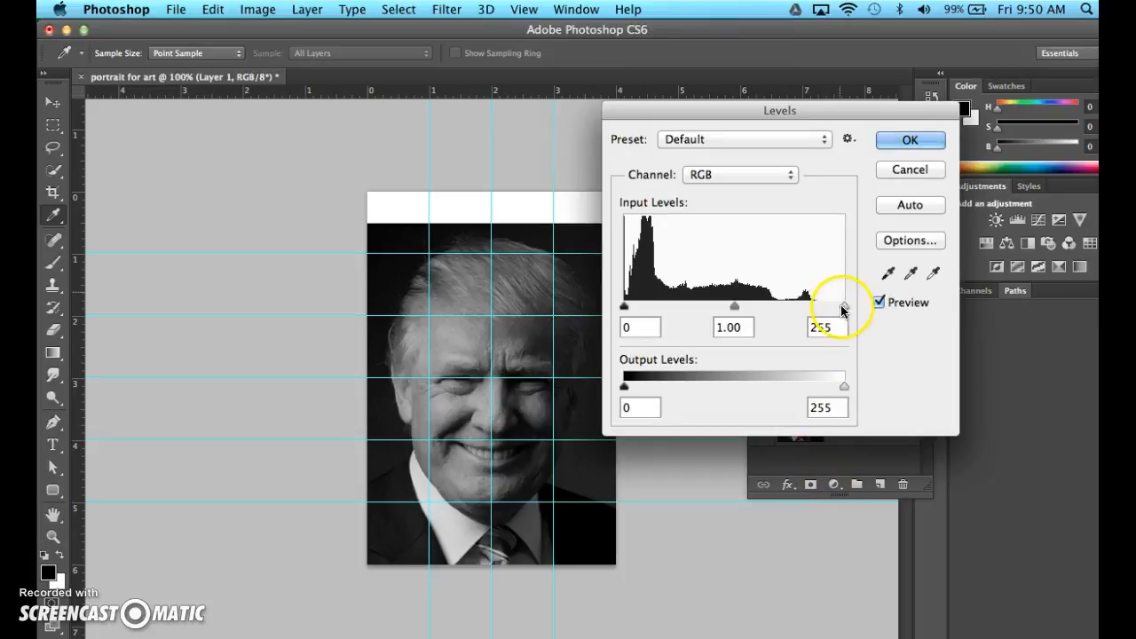
pyautogui.moveTo(843, 312); pyautogui.dragTo(775, 302)
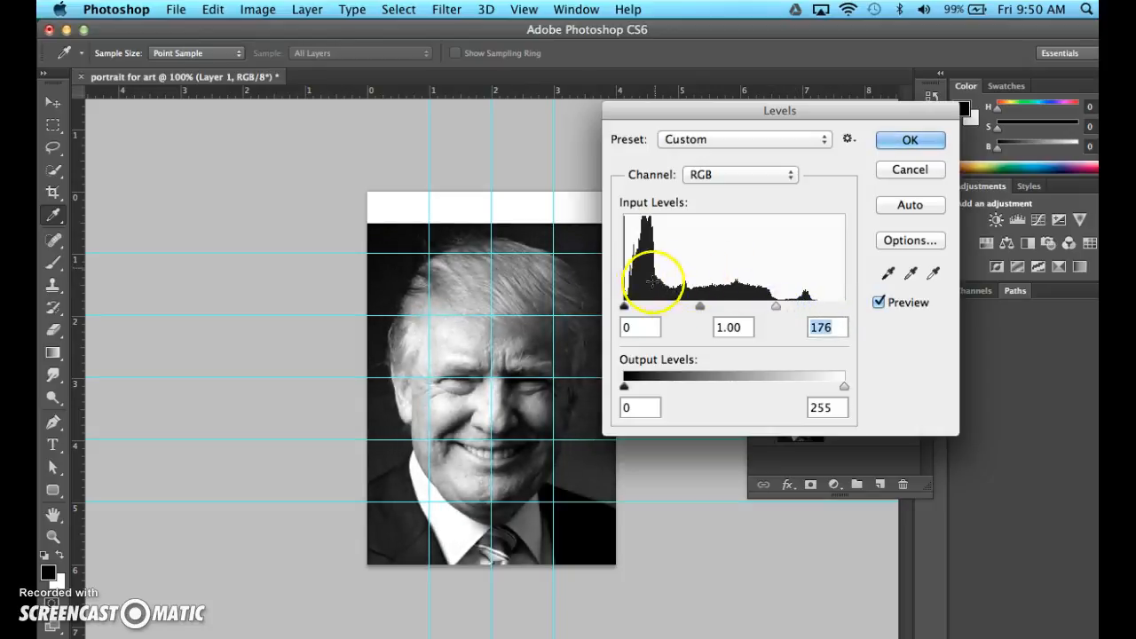
pyautogui.click(777, 307)
pyautogui.moveTo(776, 307); pyautogui.dragTo(773, 305)
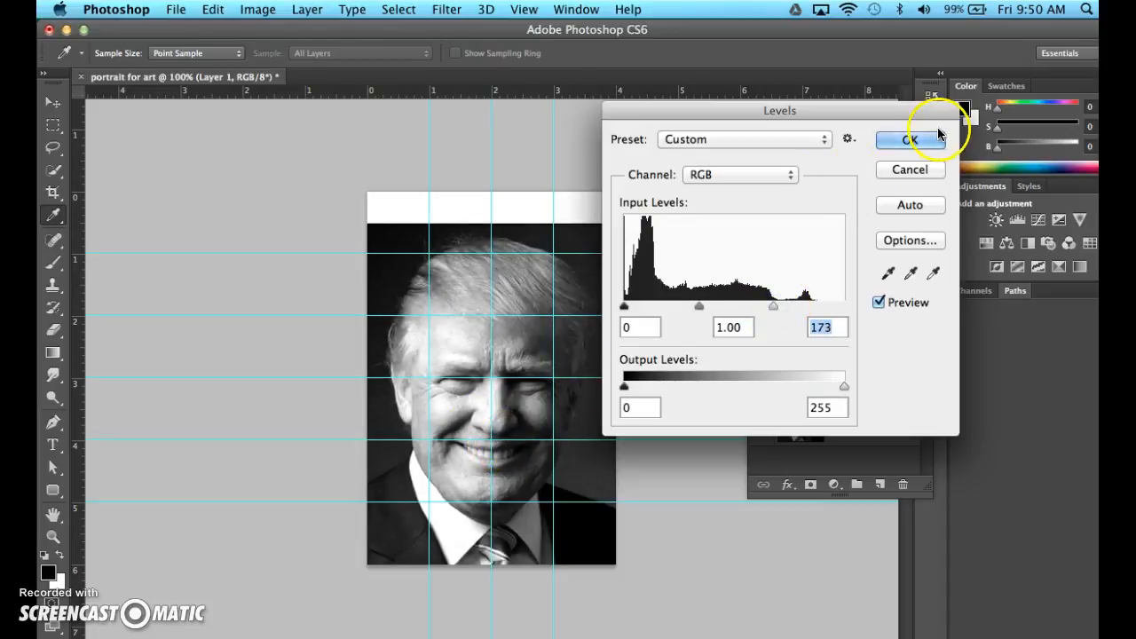
pyautogui.click(892, 143)
pyautogui.press('v')
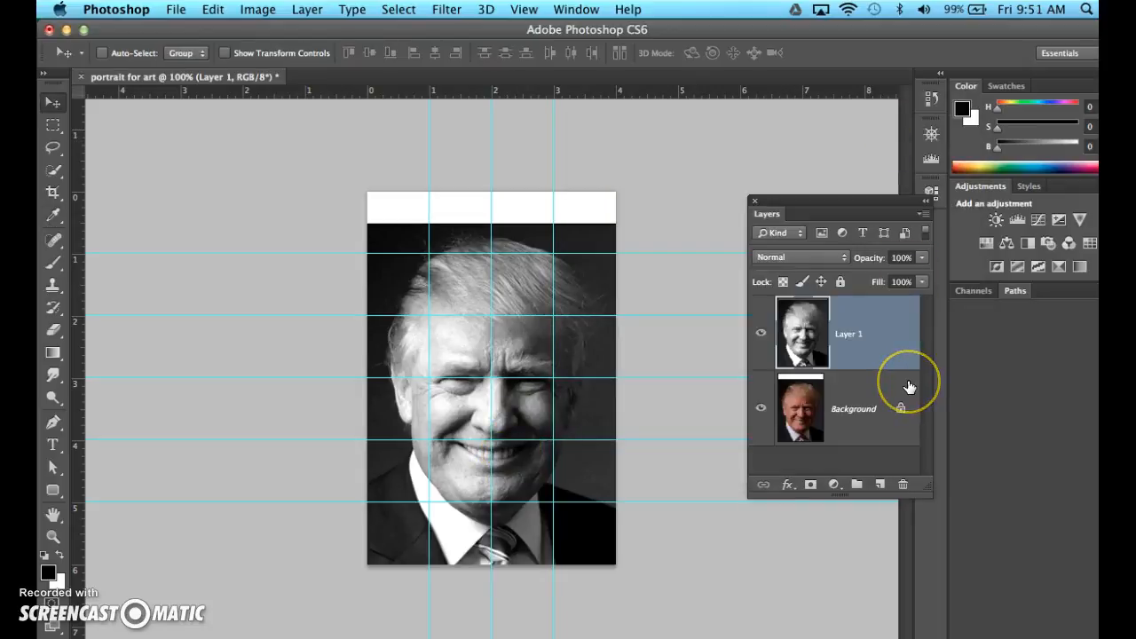
# Step: Open the Cutout filter for Layer 1 and preview it with 3 levels, edge simplicity 4 and edge fidelity 2
pyautogui.click(448, 9)
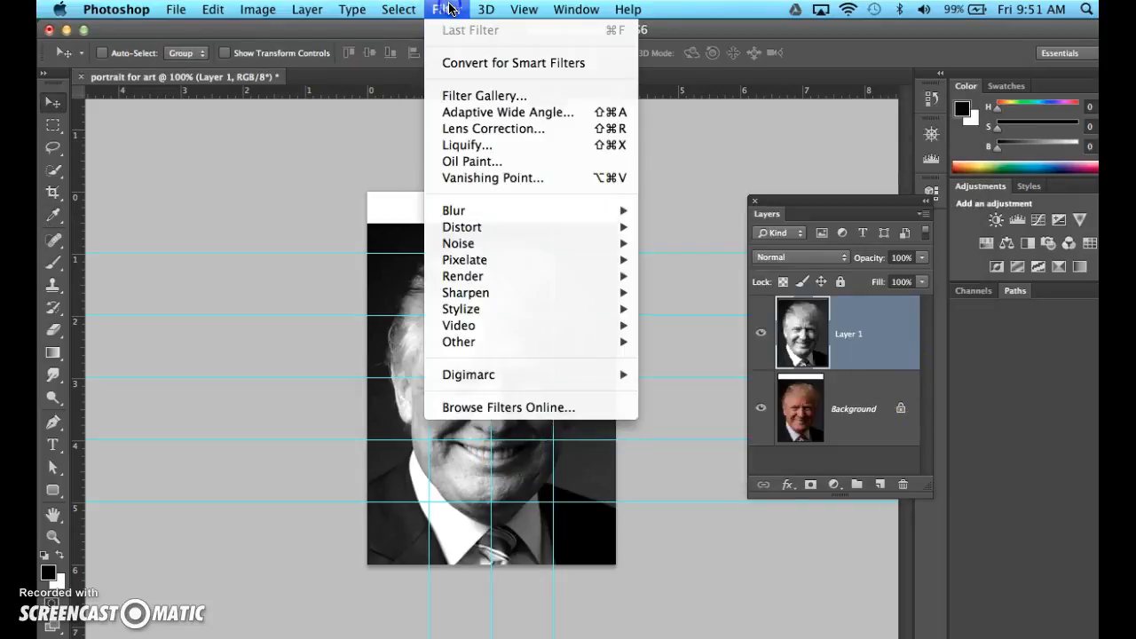
pyautogui.click(471, 97)
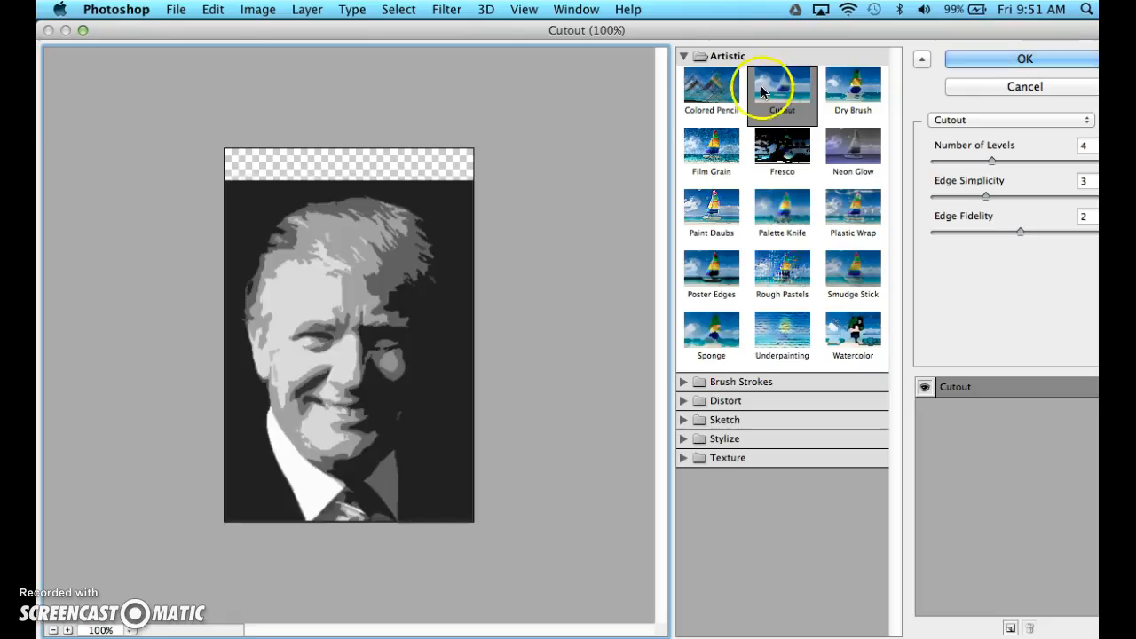
pyautogui.moveTo(991, 160); pyautogui.dragTo(1000, 191)
pyautogui.click(985, 194)
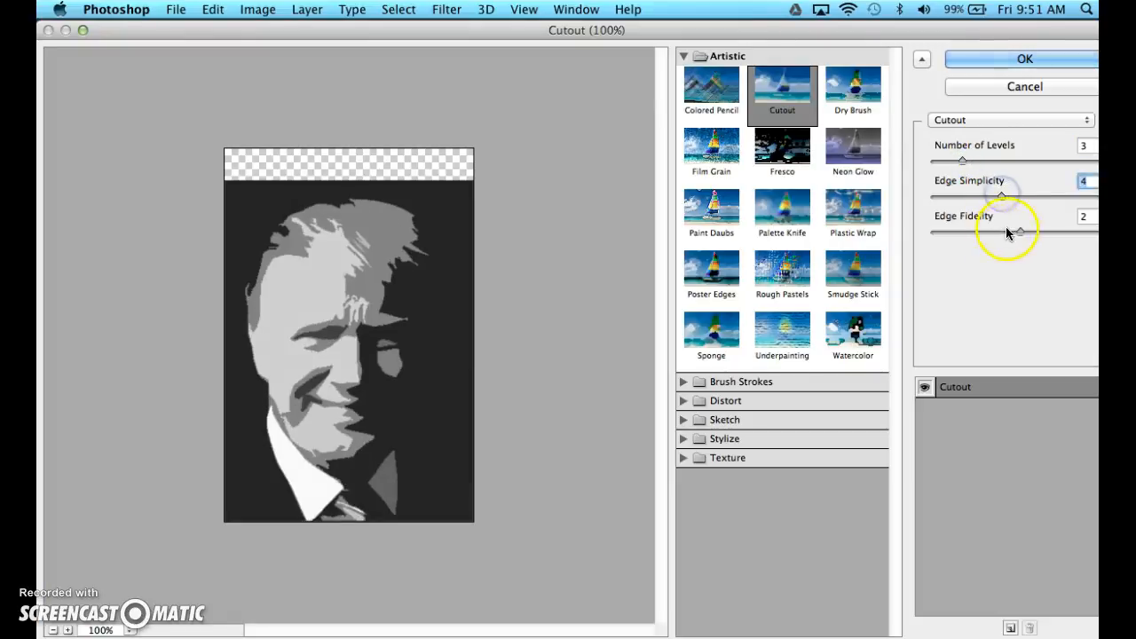
pyautogui.moveTo(1016, 232); pyautogui.dragTo(999, 228)
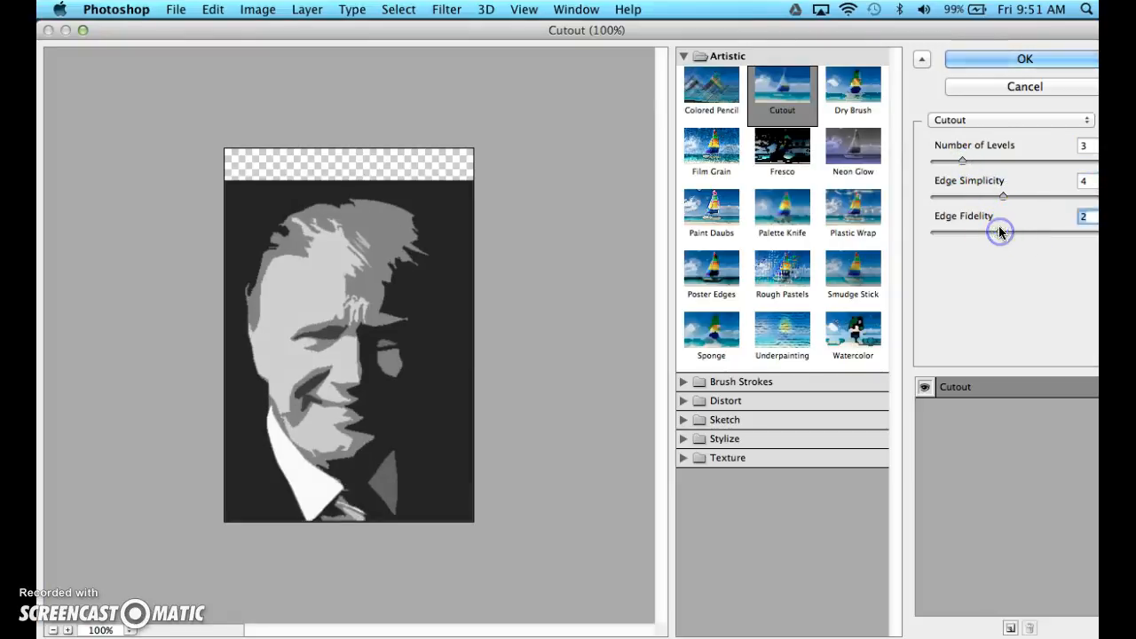
# Step: Try the Cutout effect with edge simplicity 1, comparing 2 levels with 3 levels at edge fidelity 2
pyautogui.moveTo(960, 161)
pyautogui.mouseDown()
pyautogui.moveTo(995, 162)
pyautogui.moveTo(946, 161)
pyautogui.mouseUp()
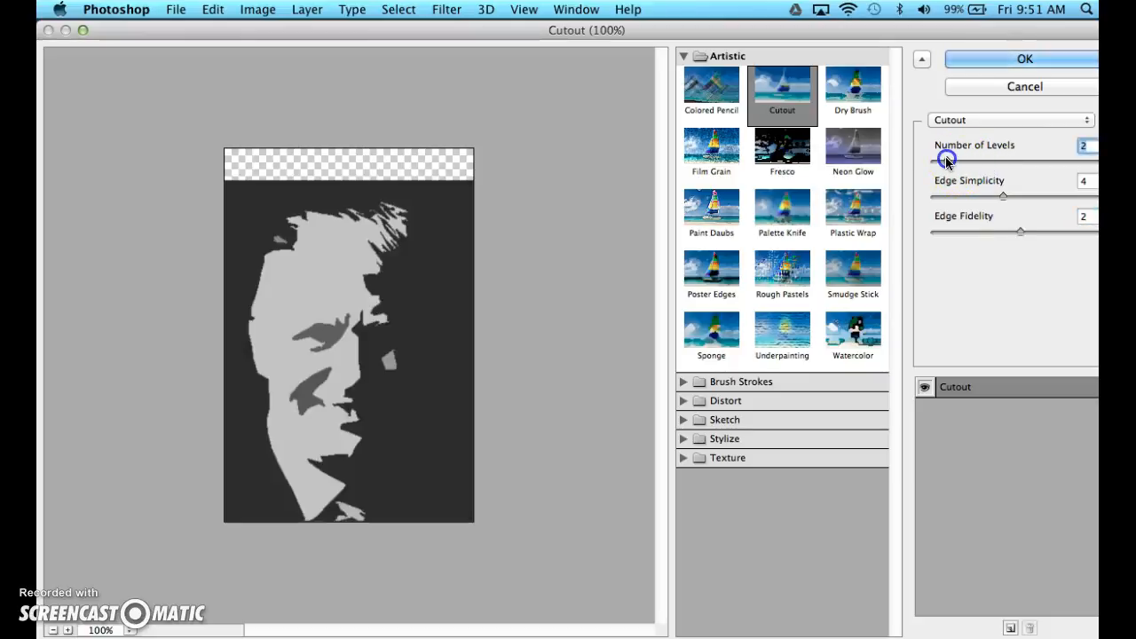
pyautogui.moveTo(1002, 196); pyautogui.dragTo(955, 201)
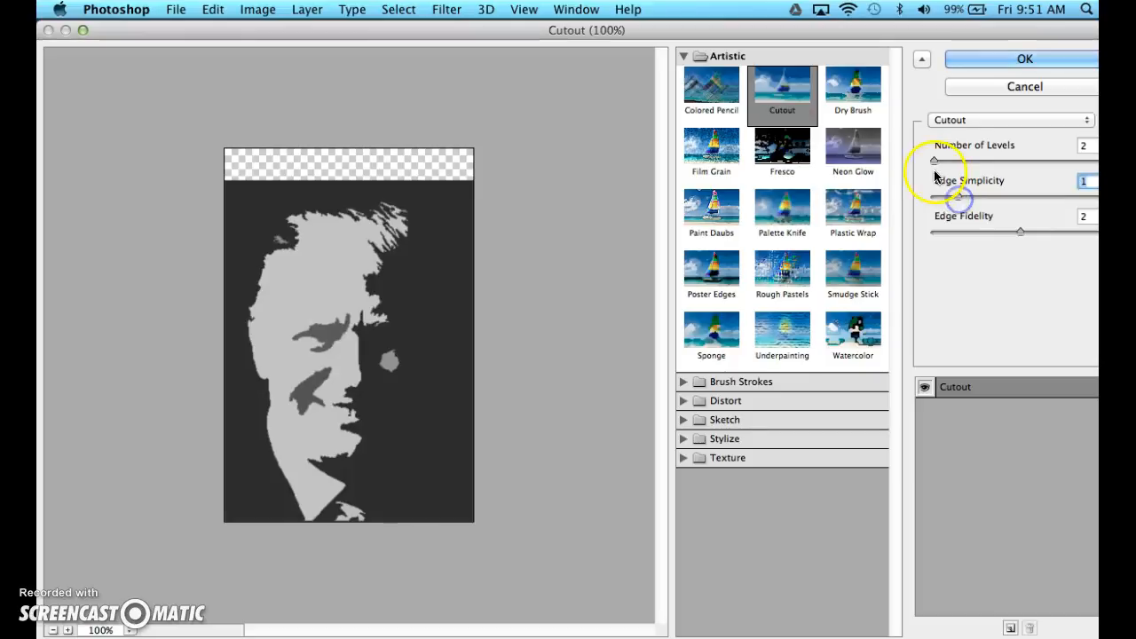
pyautogui.click(934, 160)
pyautogui.moveTo(934, 158); pyautogui.dragTo(976, 153)
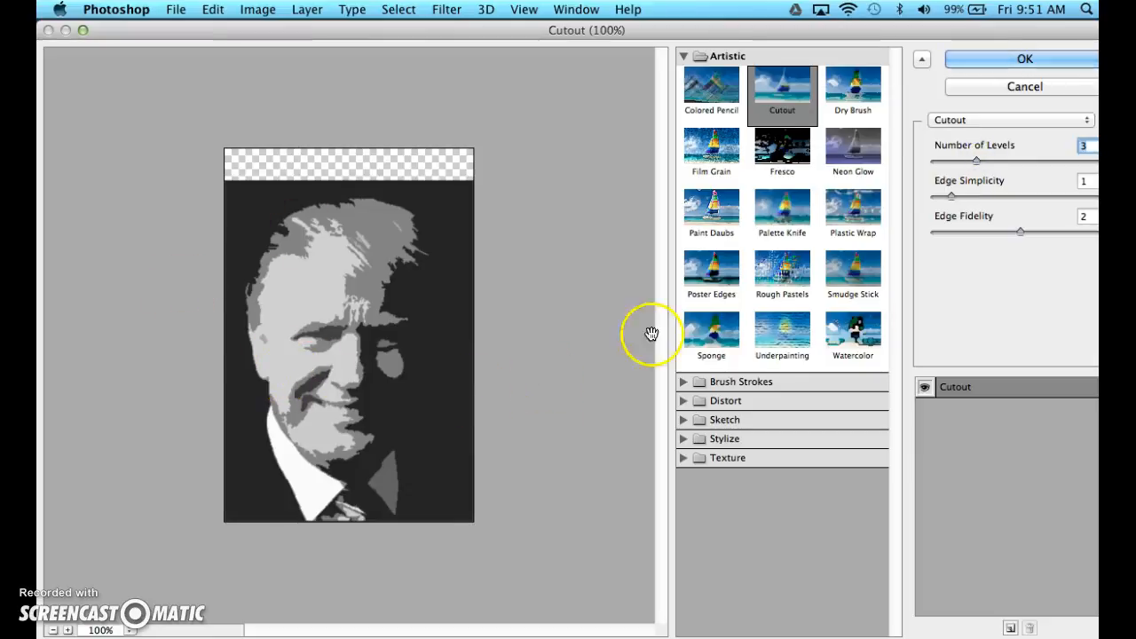
pyautogui.moveTo(1022, 233); pyautogui.dragTo(991, 229)
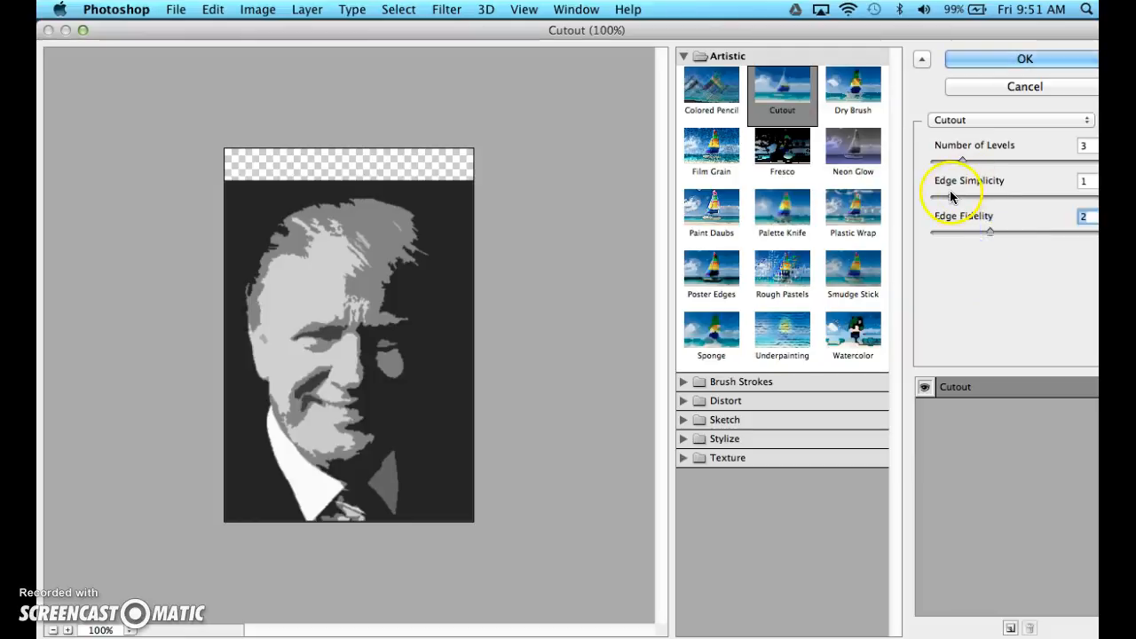
# Step: Try a more detailed Cutout with 5 levels, raising the edge simplicity to 3 and to 5
pyautogui.moveTo(950, 190); pyautogui.dragTo(1009, 158)
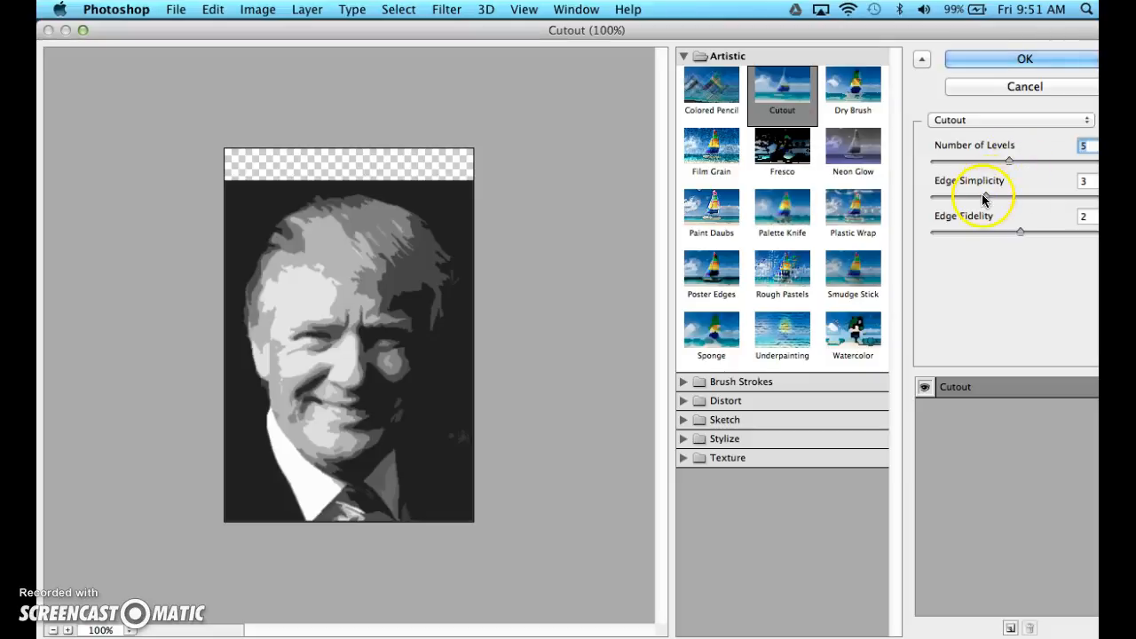
pyautogui.moveTo(986, 201); pyautogui.dragTo(999, 236)
pyautogui.click(1019, 233)
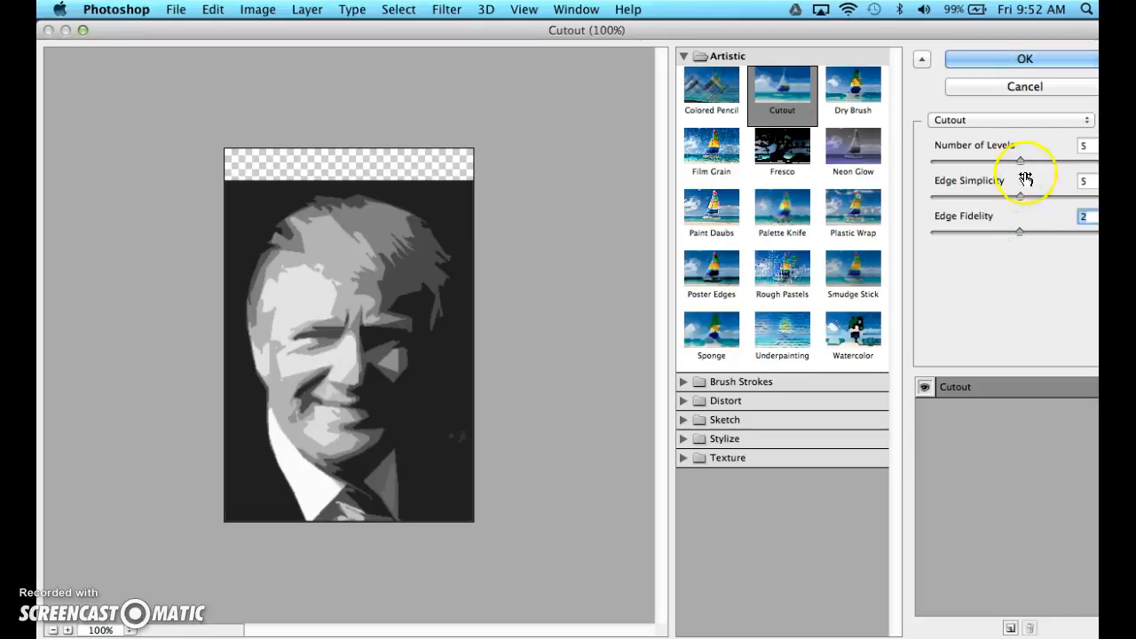
# Step: Set the Cutout to 6 levels with edge simplicity 4, and apply the filter to Layer 1
pyautogui.click(1019, 162)
pyautogui.moveTo(1009, 163); pyautogui.dragTo(1036, 163)
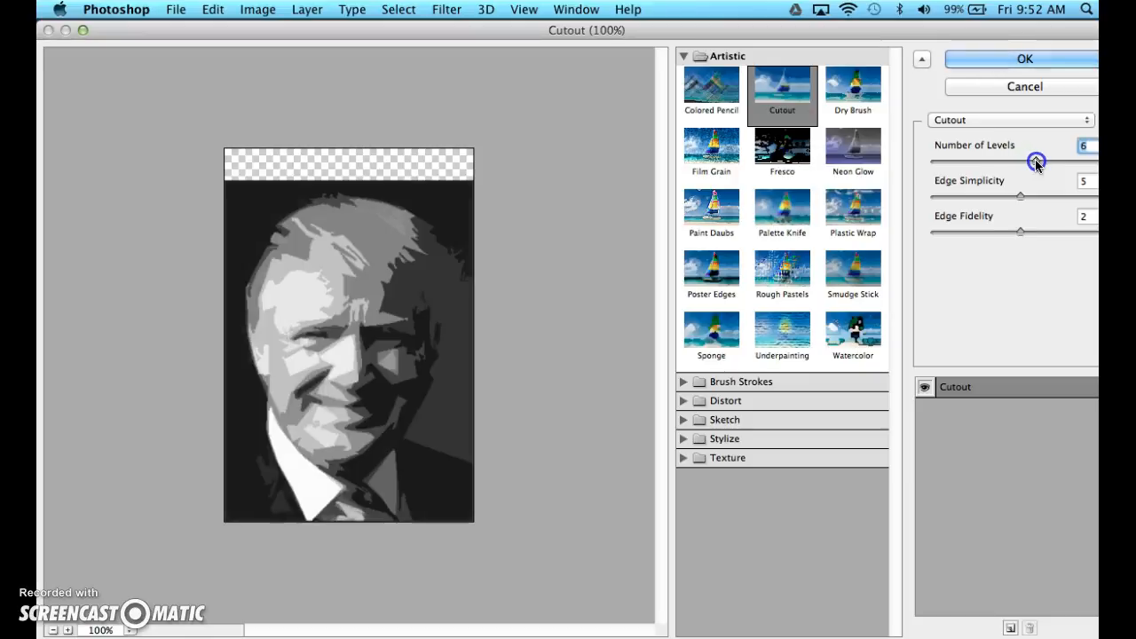
pyautogui.moveTo(1020, 197); pyautogui.dragTo(1000, 199)
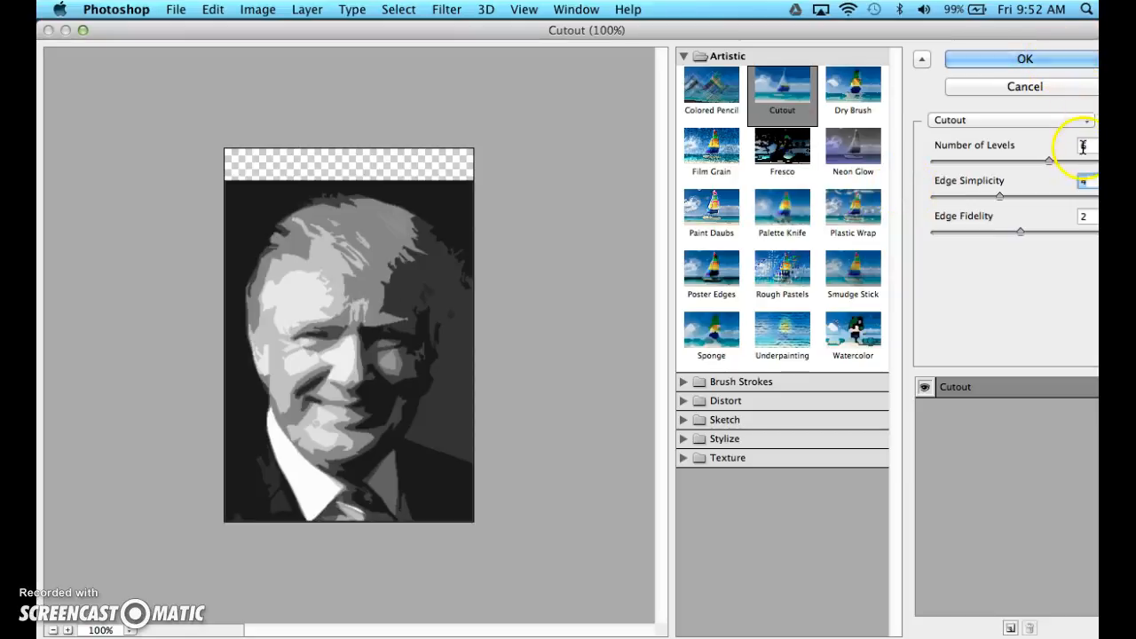
pyautogui.click(1044, 57)
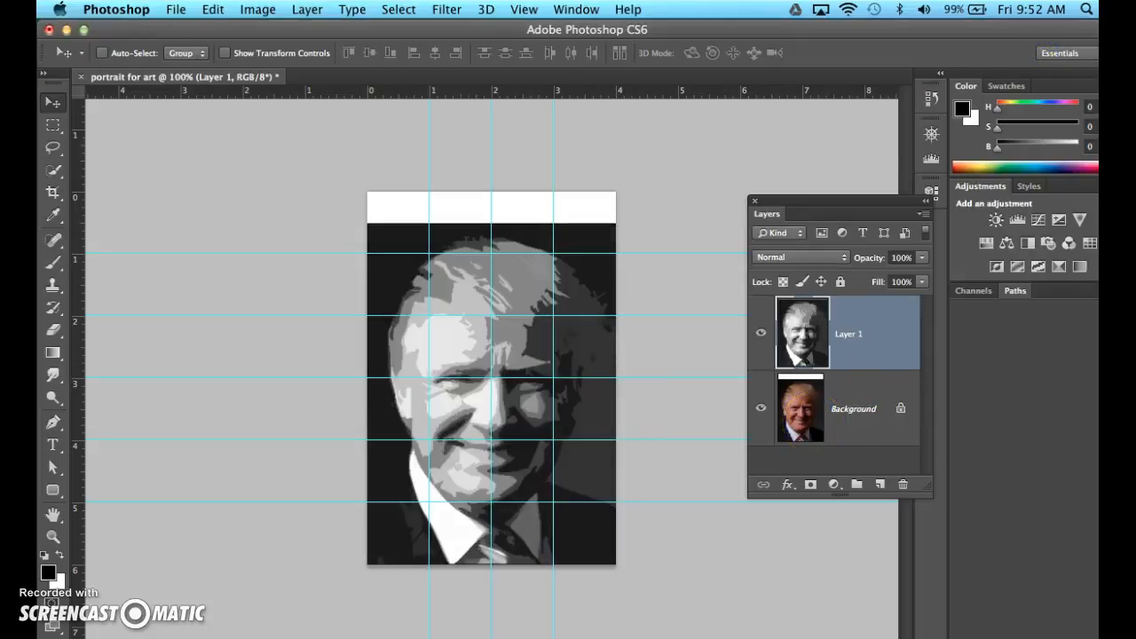
# Step: Set up a Save for Web export of the portrait with JPEG as the file format
pyautogui.click(176, 11)
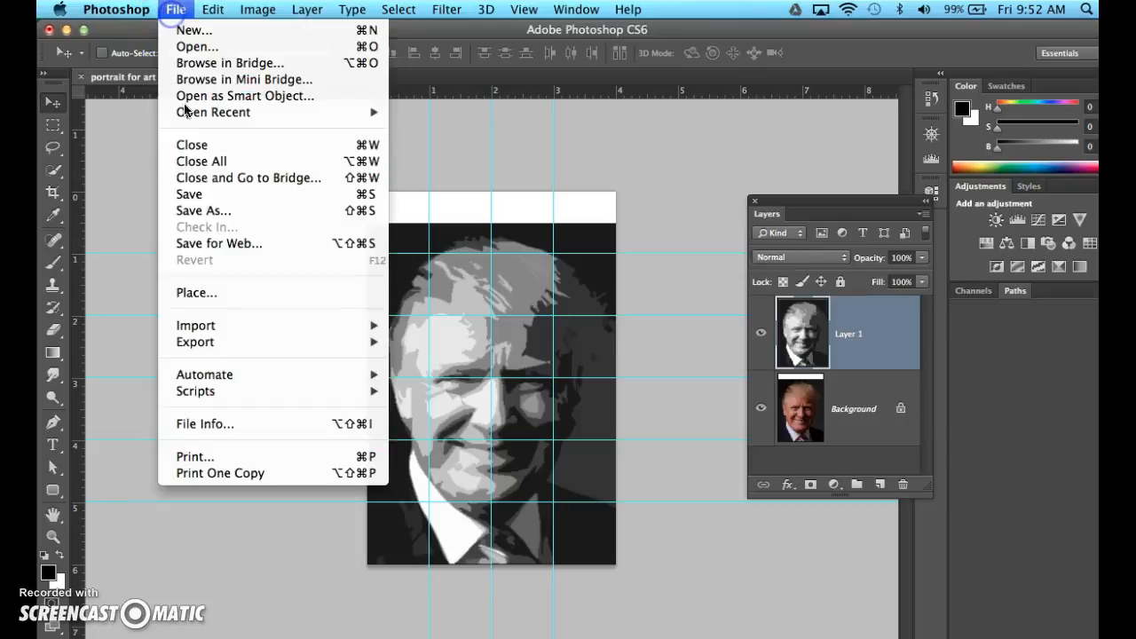
pyautogui.click(207, 243)
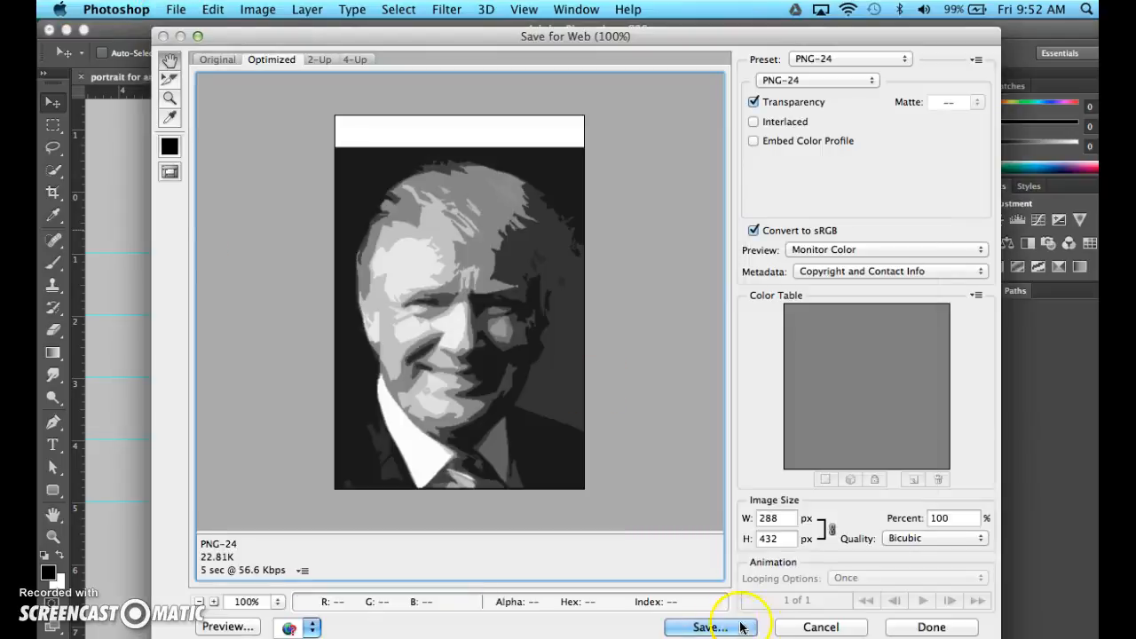
pyautogui.click(715, 626)
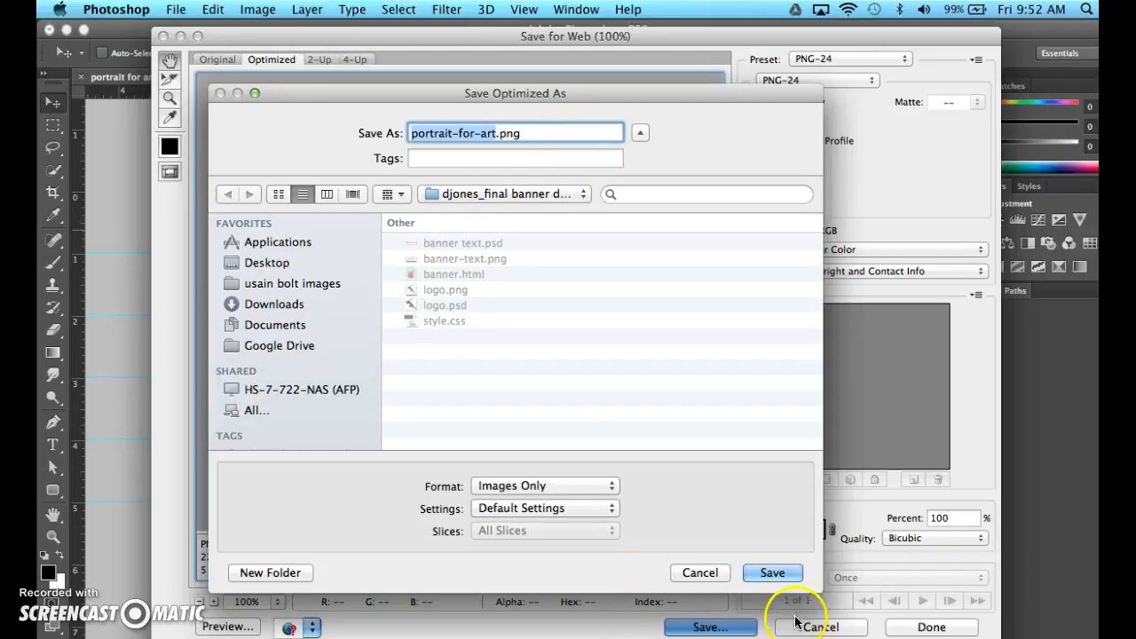
pyautogui.click(702, 572)
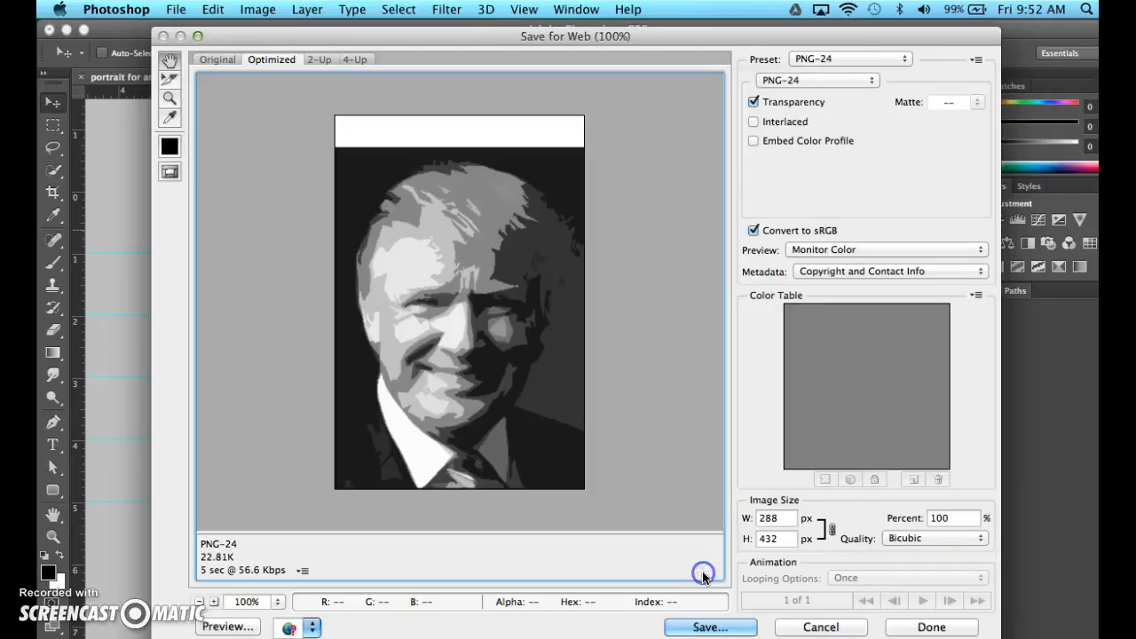
pyautogui.click(828, 80)
pyautogui.click(812, 54)
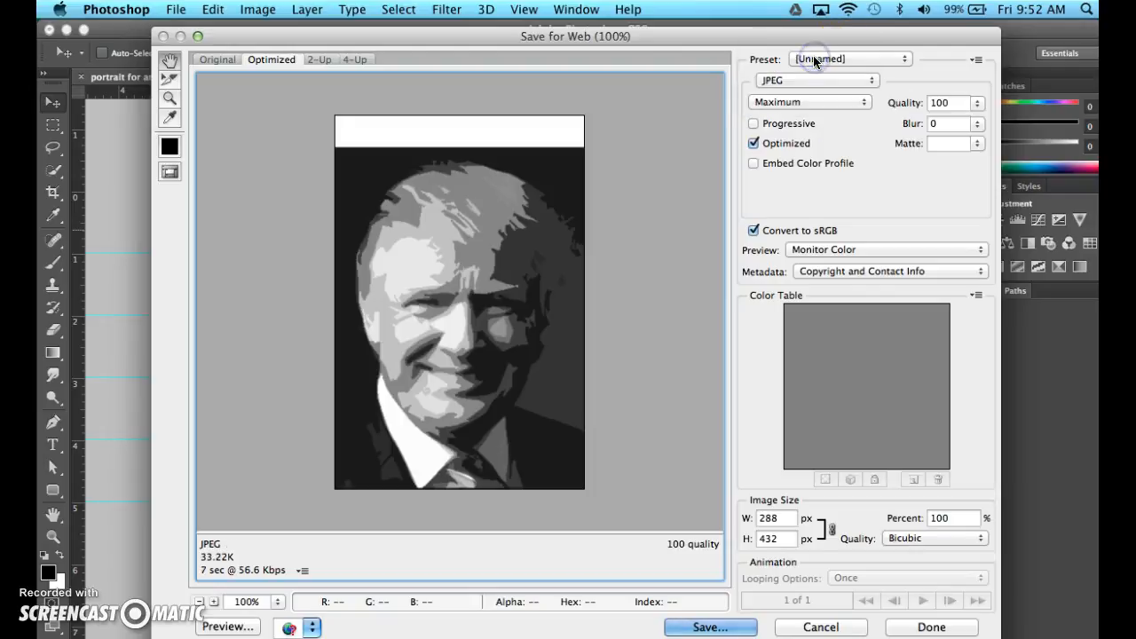
# Step: Save the optimized image to the Desktop as portrait-for-art.jpg
pyautogui.click(723, 627)
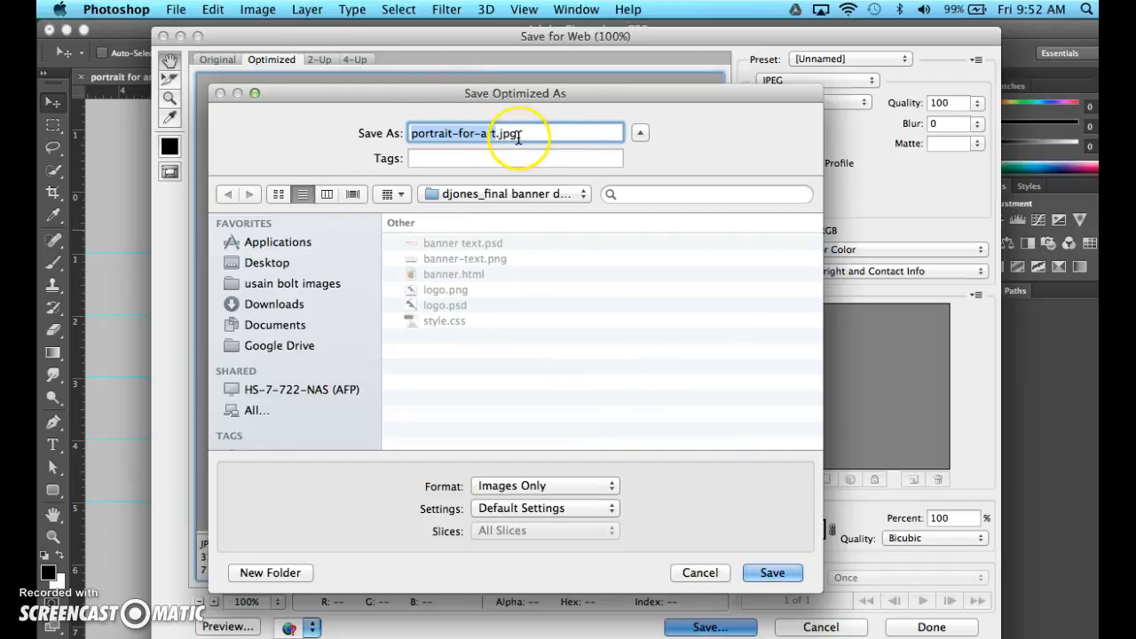
pyautogui.click(460, 135)
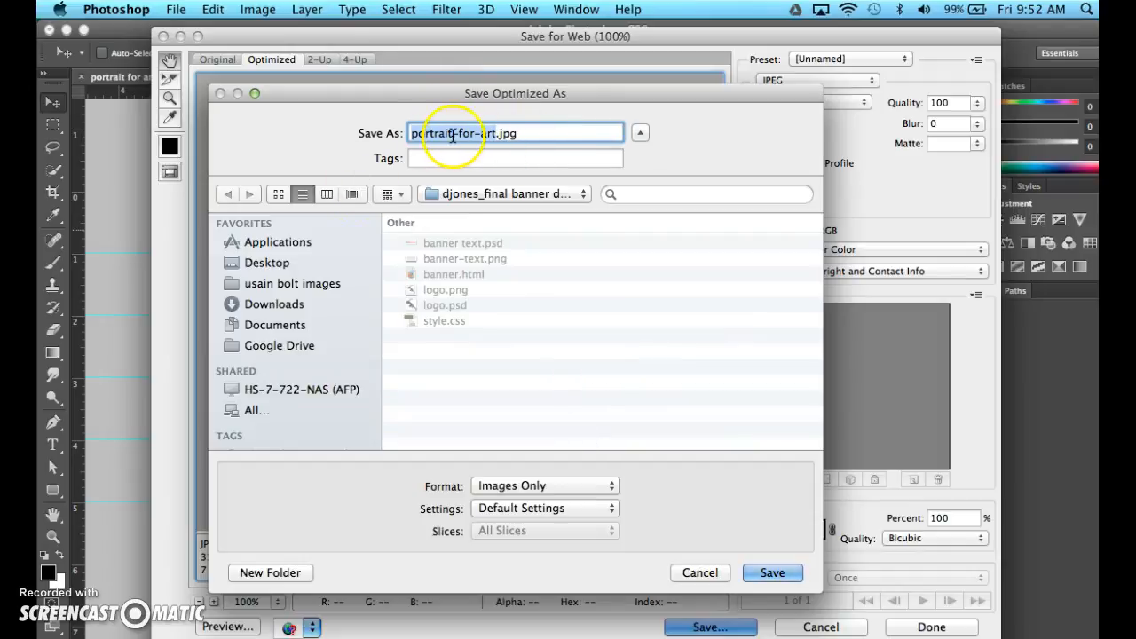
pyautogui.click(264, 264)
pyautogui.click(766, 573)
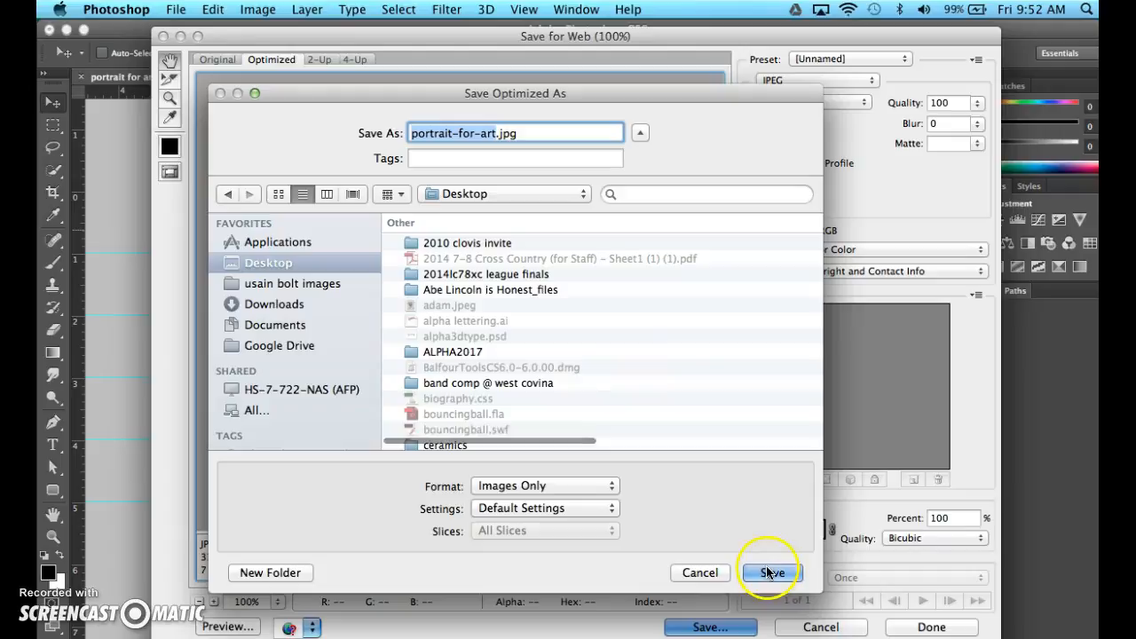